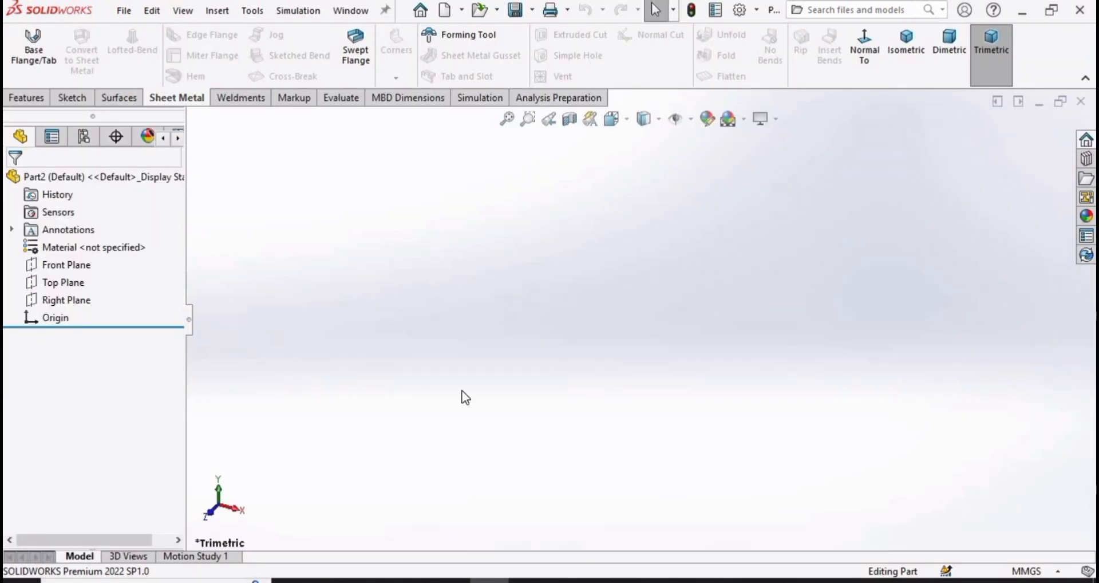
Step: Sketch a center rectangle on the Top Plane, centred on the origin and about 250 mm wide
left_click(74, 282)
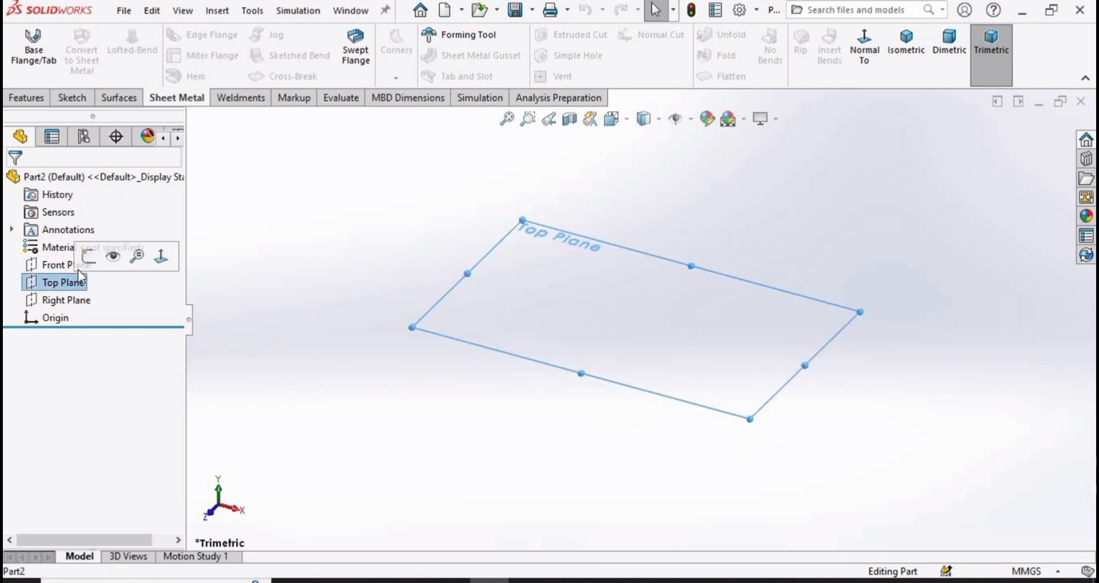
left_click(88, 256)
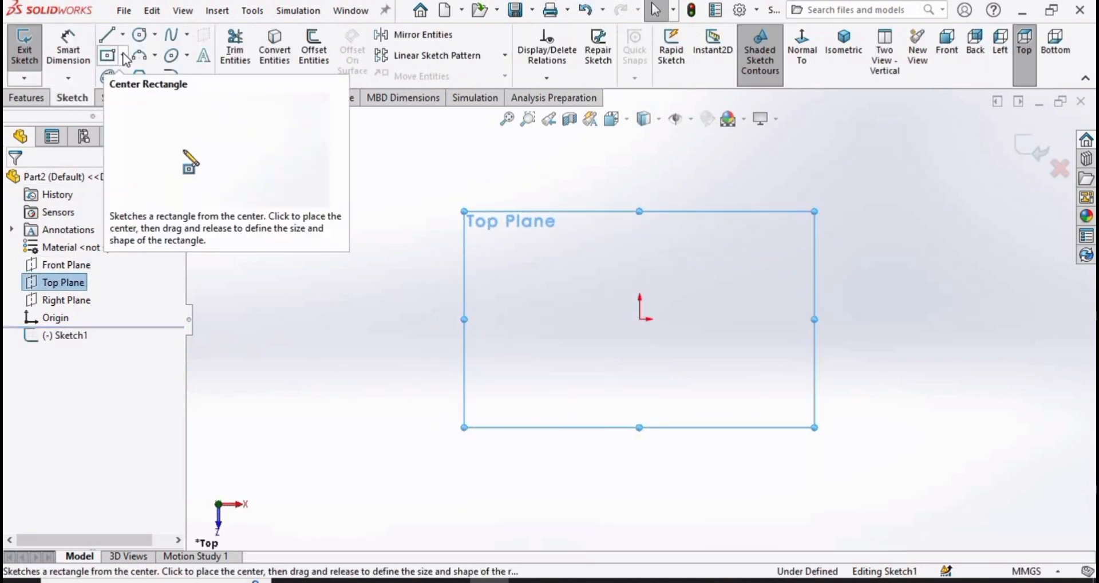
left_click(124, 55)
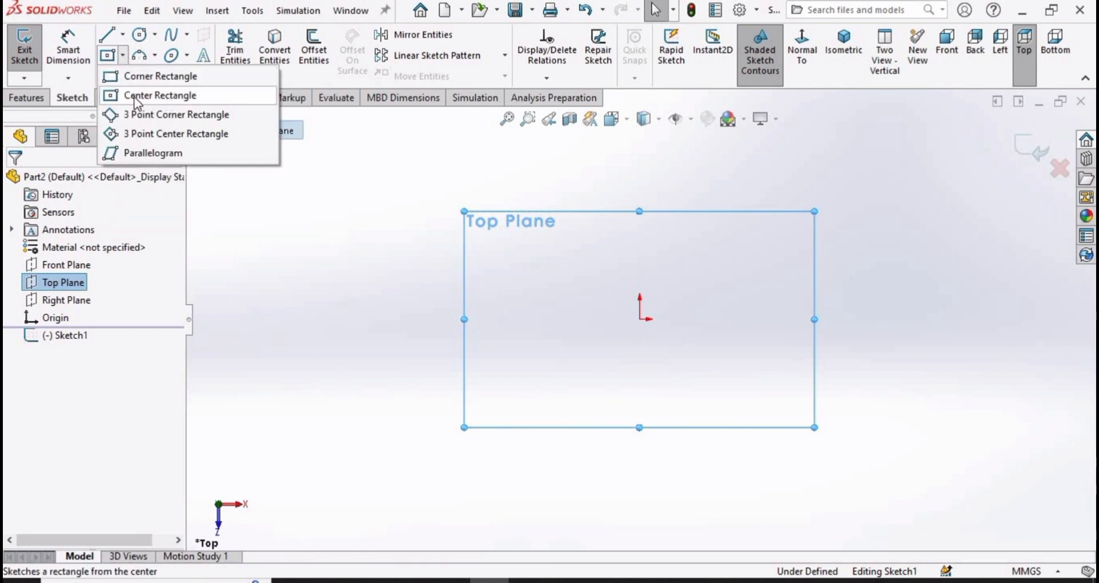
left_click(178, 98)
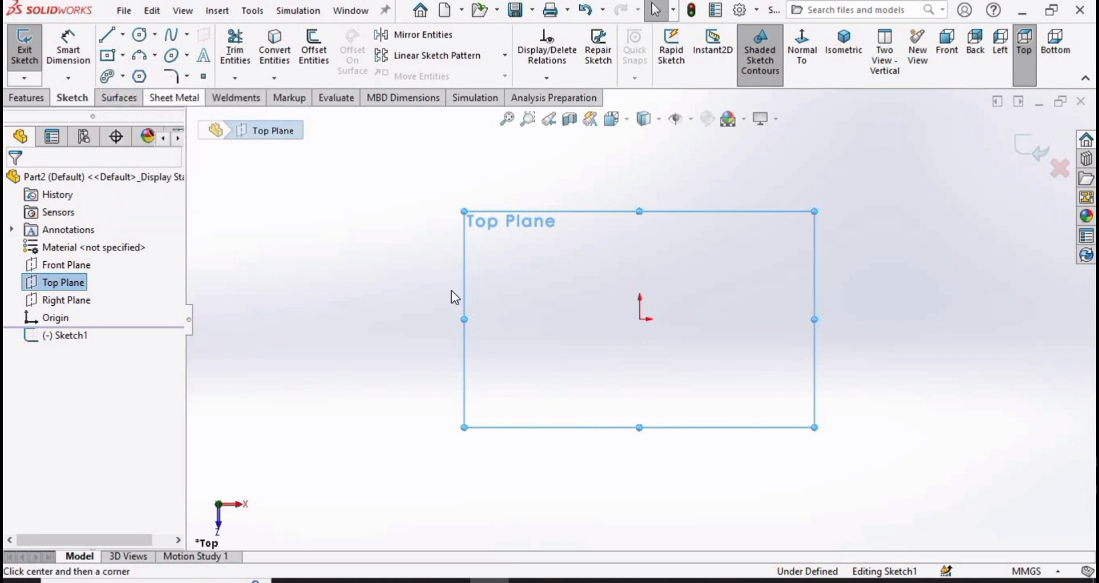
left_click(640, 319)
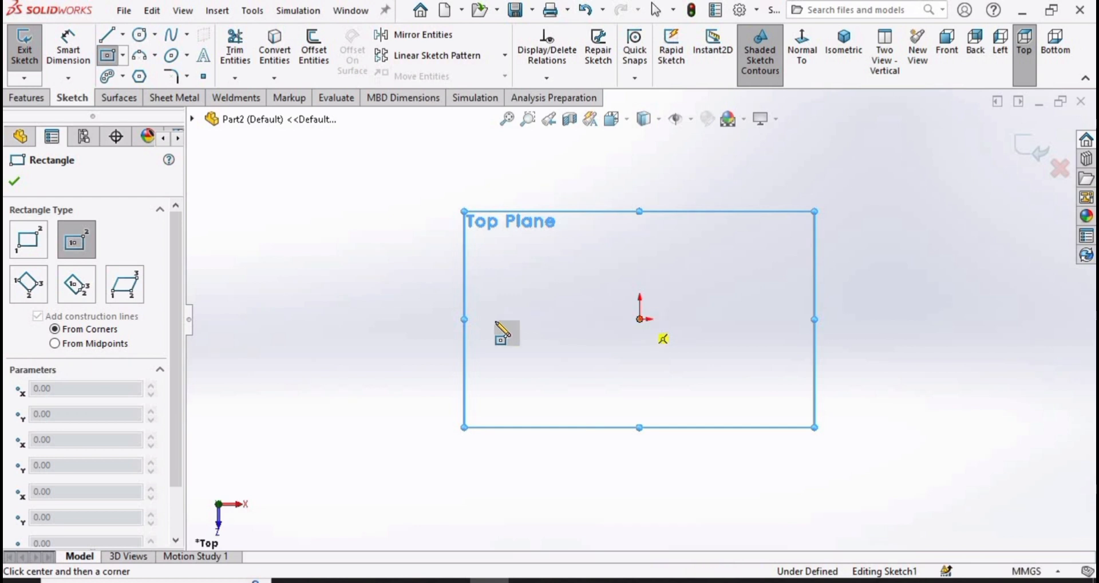
left_click(393, 281)
key("Escape")
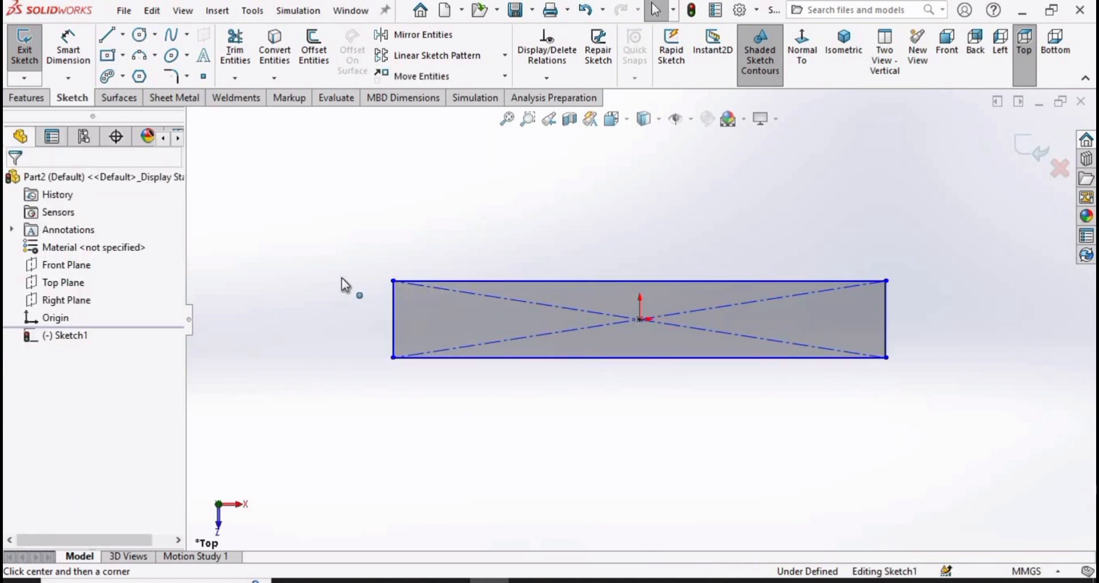
Step: Dimension the rectangle to 100 mm wide and 60 mm high
left_click(69, 54)
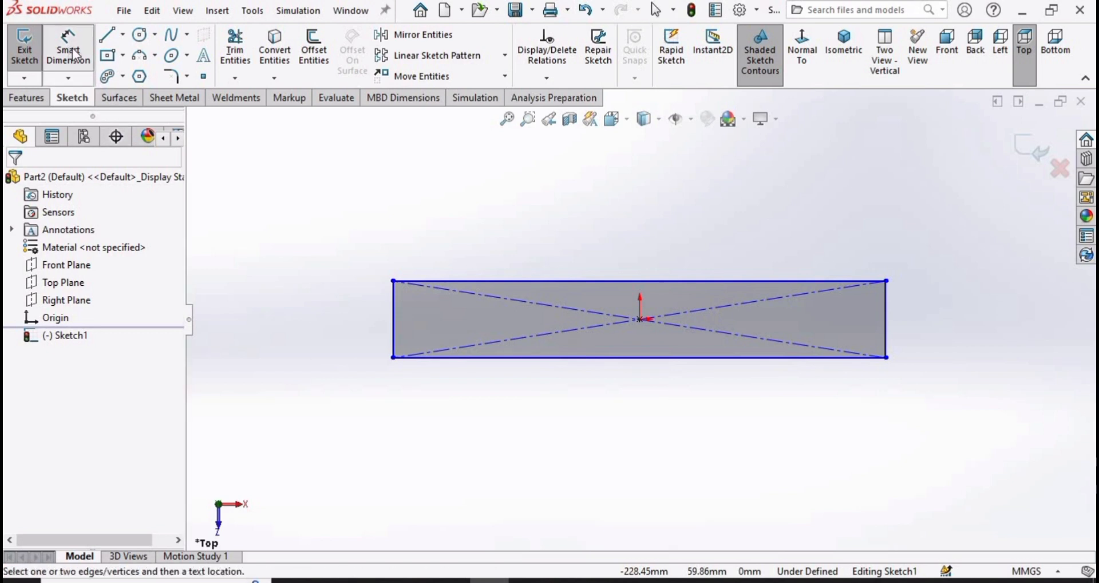
left_click(502, 281)
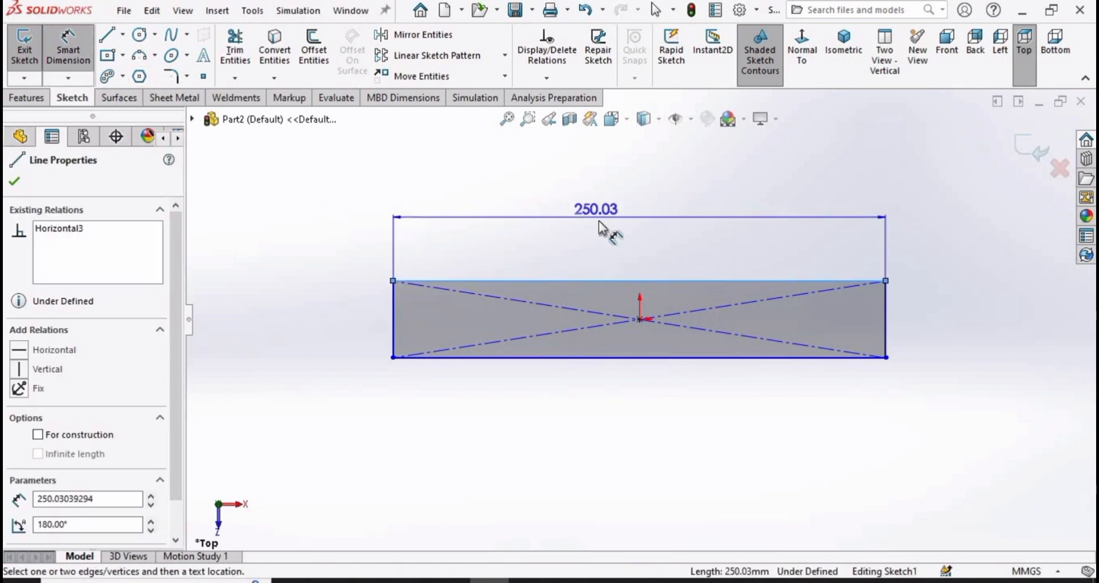
left_click(600, 227)
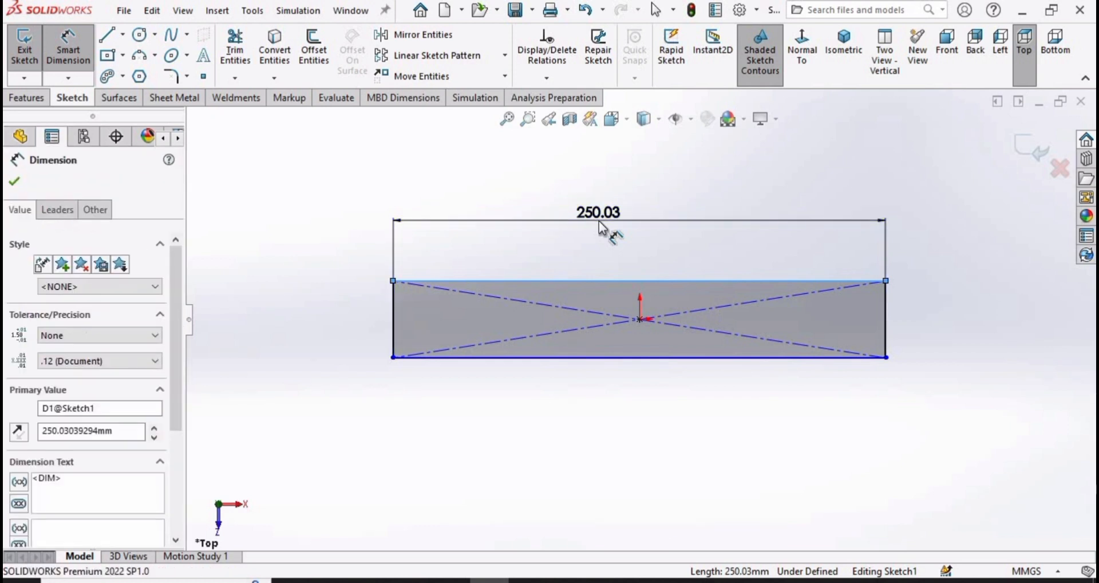
type("100")
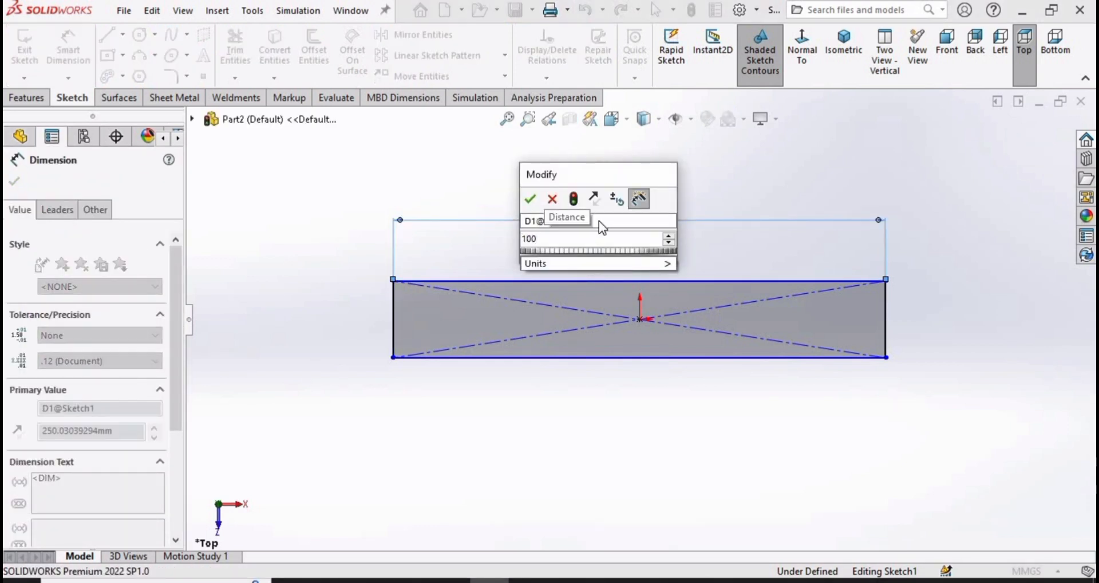
key("Return")
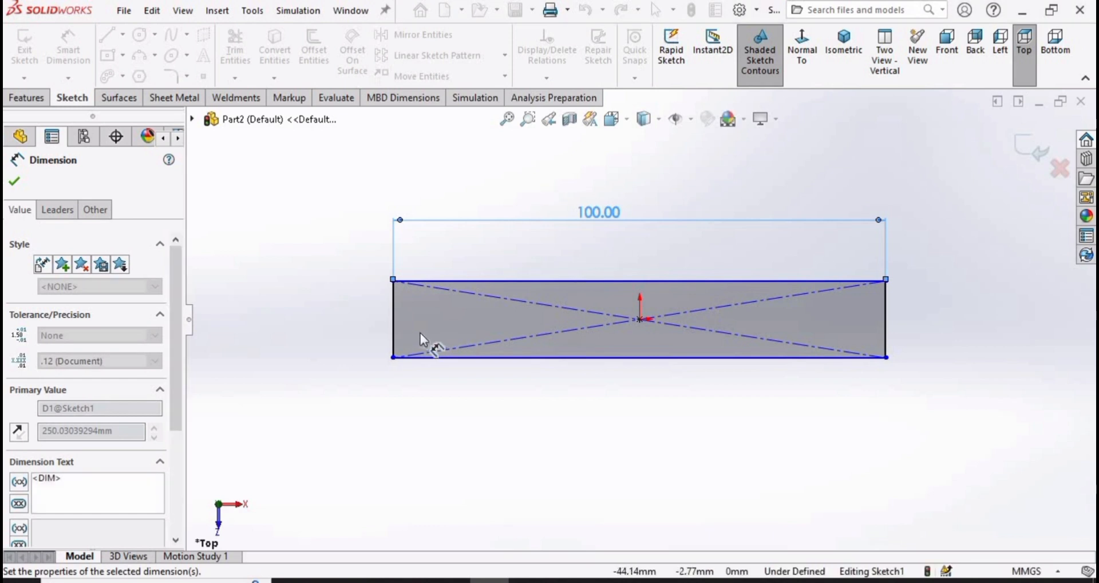
left_click(393, 296)
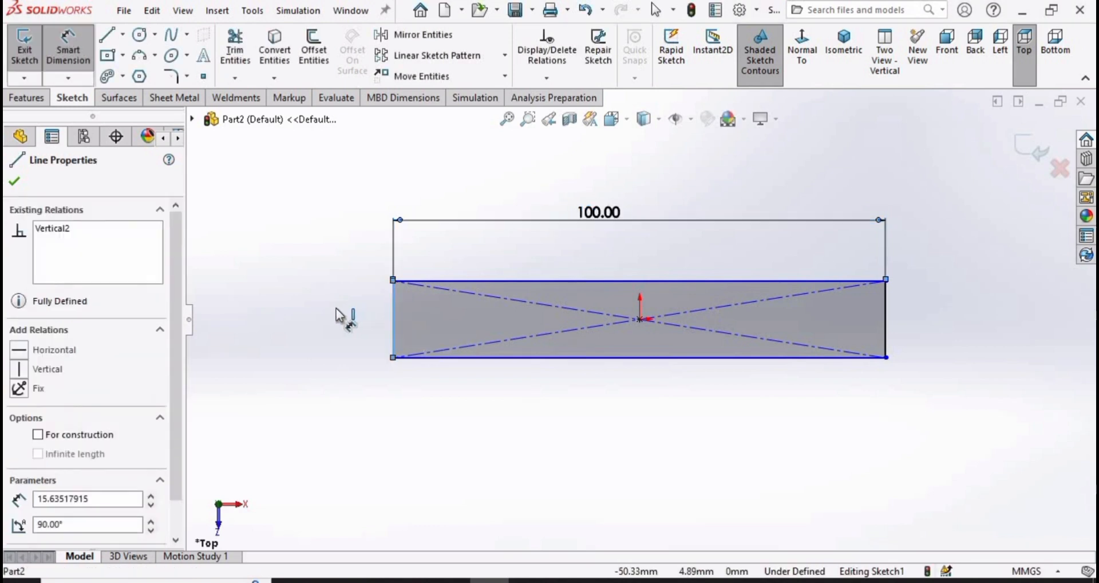
left_click(337, 315)
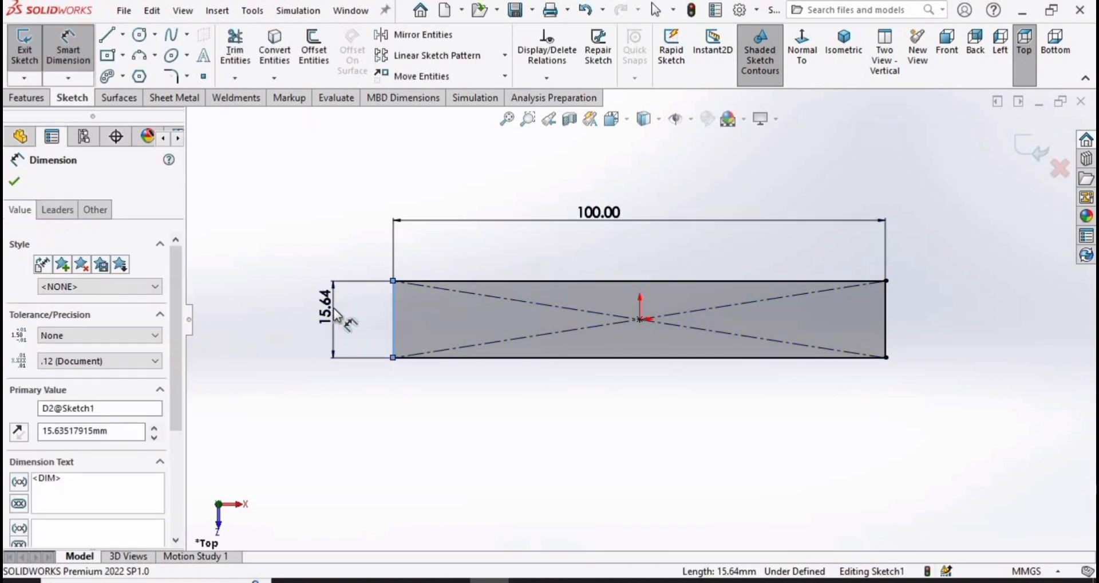
type("60")
key("Return")
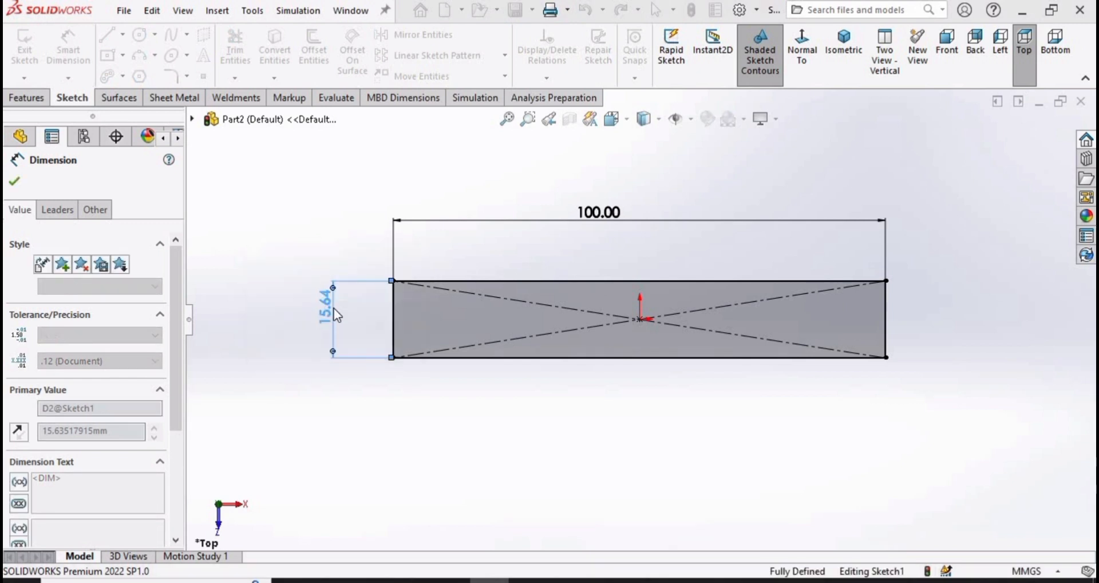
key("f")
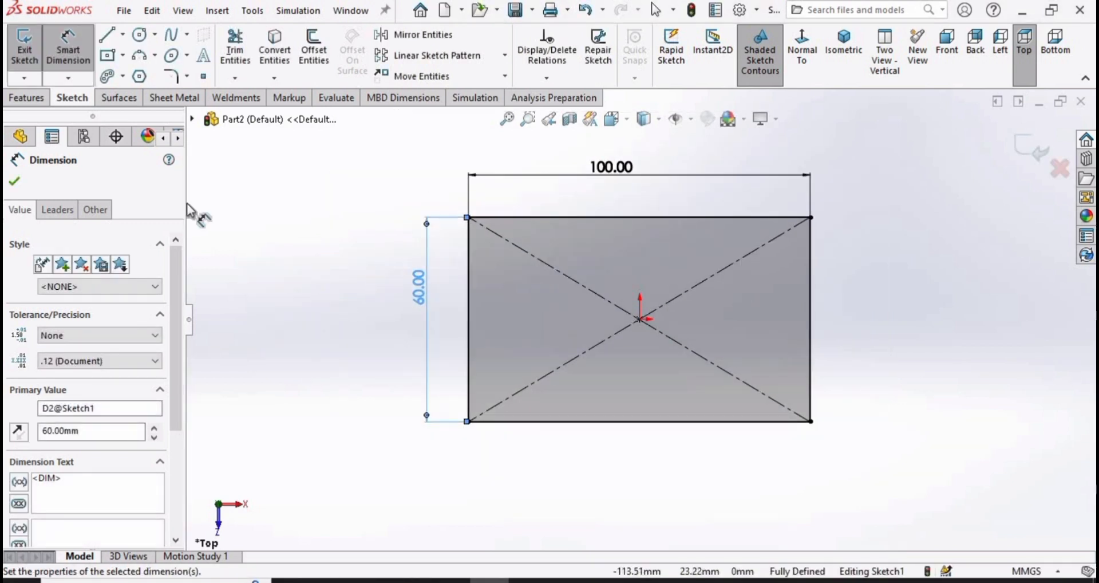
Step: Extrude the rectangle as a blind boss 10 mm deep to form the base plate
left_click(19, 99)
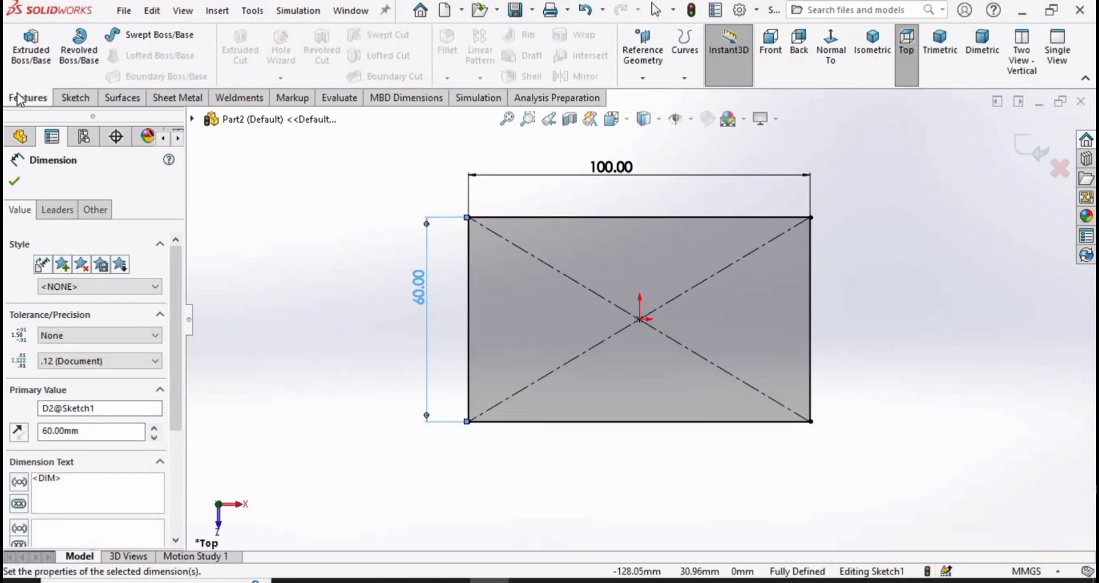
left_click(31, 46)
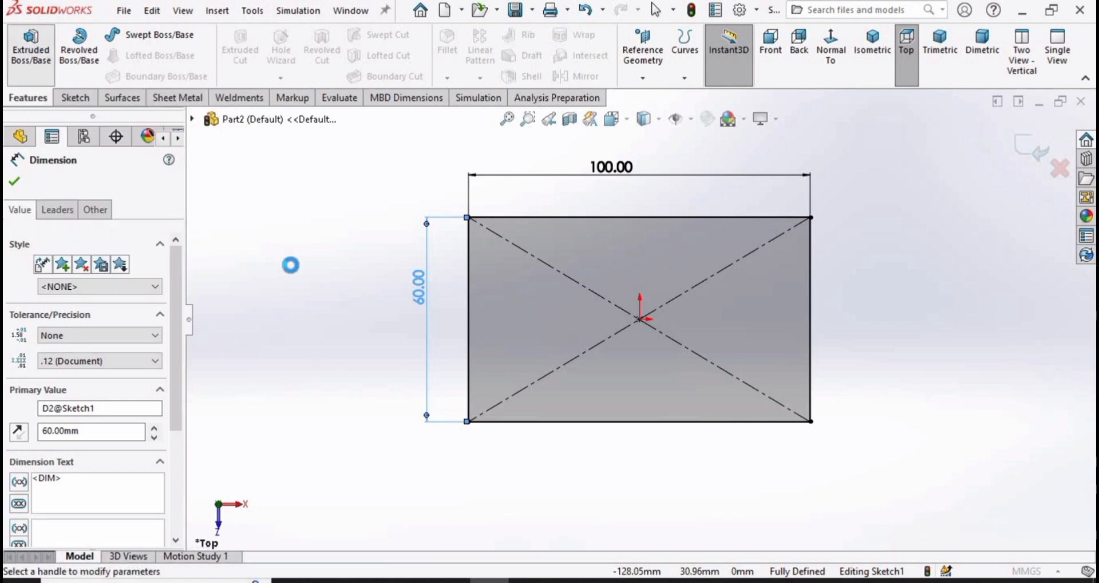
type("1")
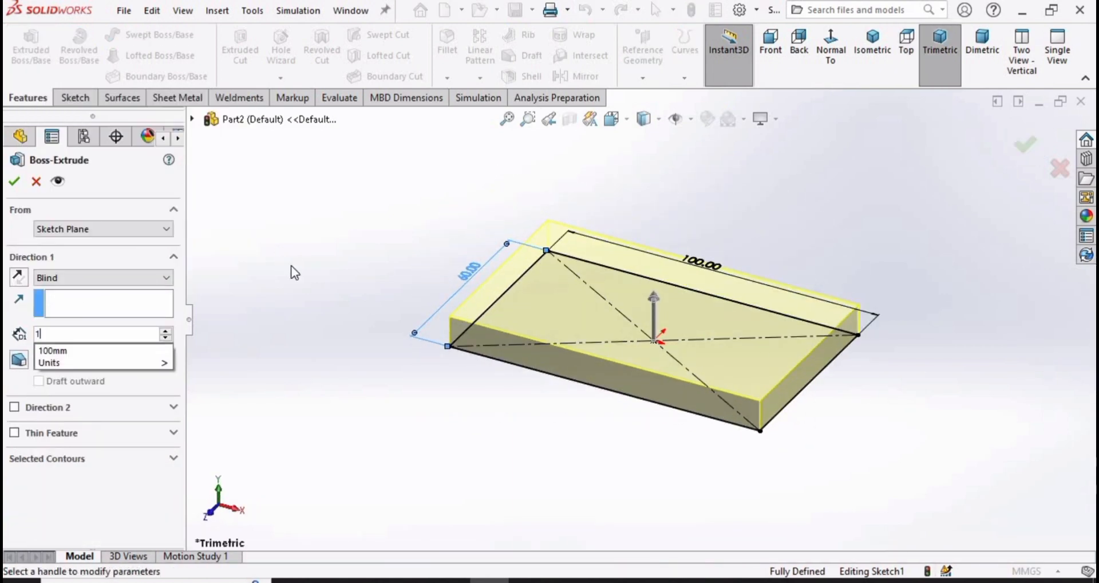
type("0")
key("Return")
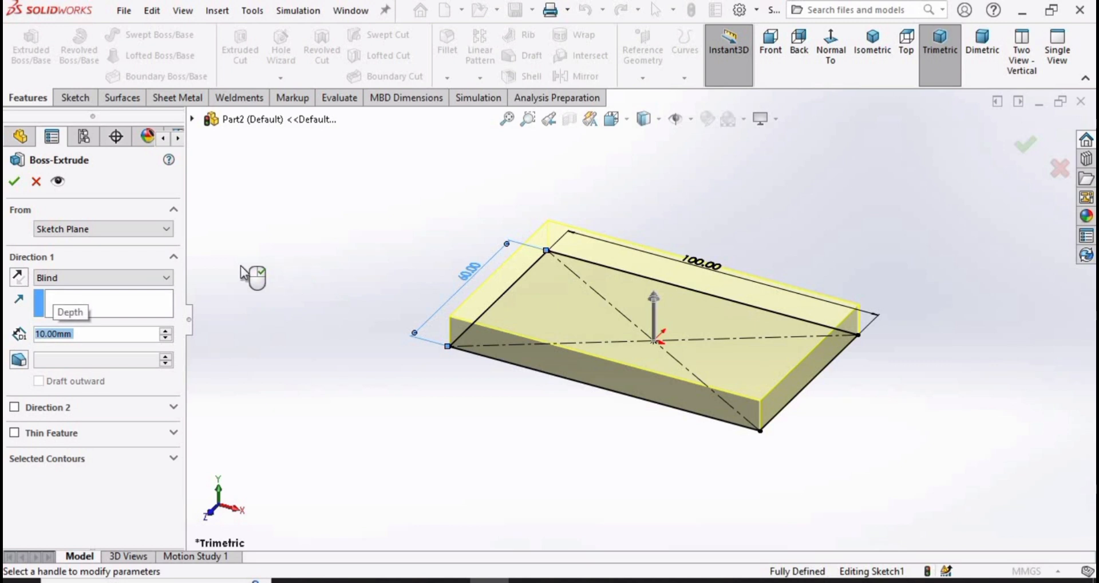
left_click(14, 182)
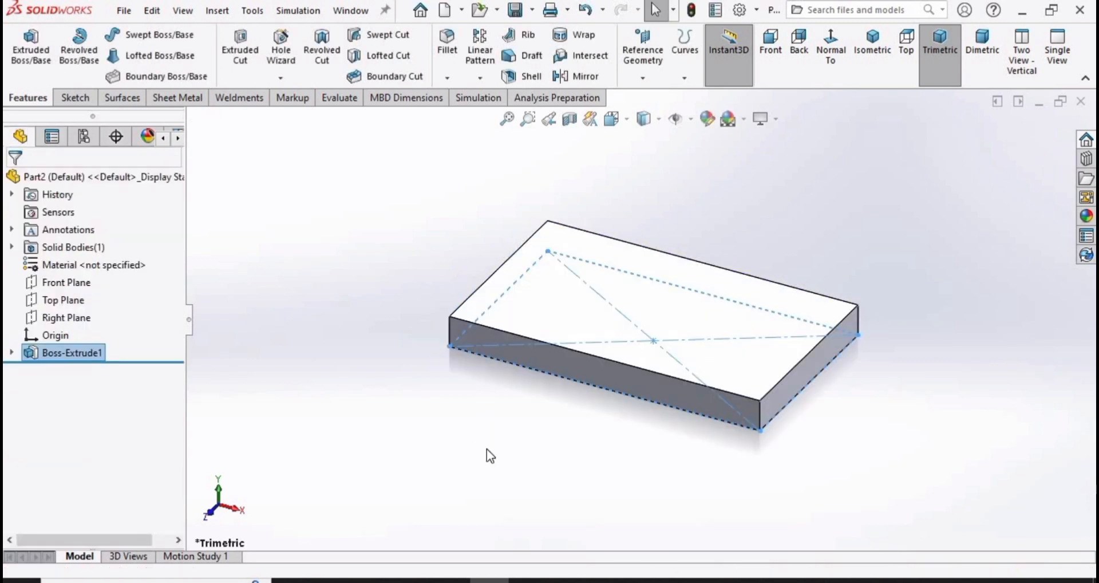
left_click(487, 449)
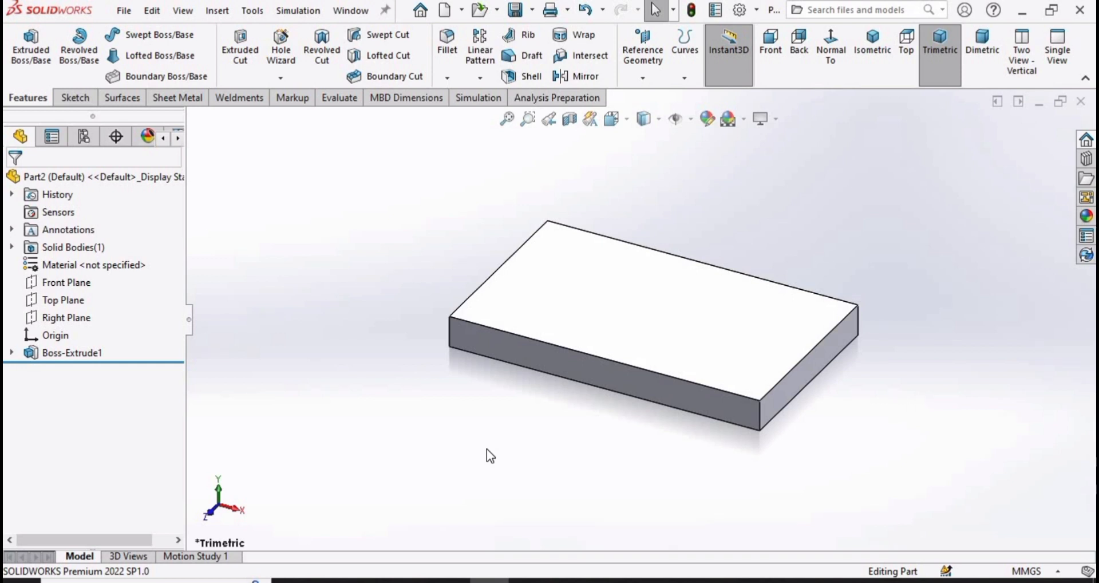
Step: On the plate's top face, sketch a corner rectangle along the full back edge, about 9 mm deep
left_click(595, 291)
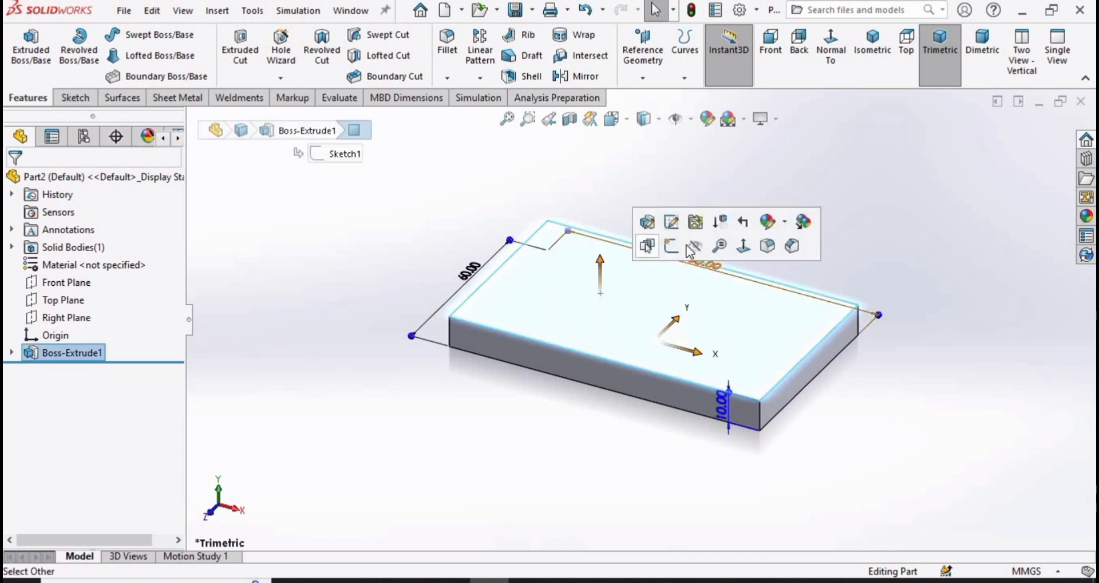
left_click(669, 247)
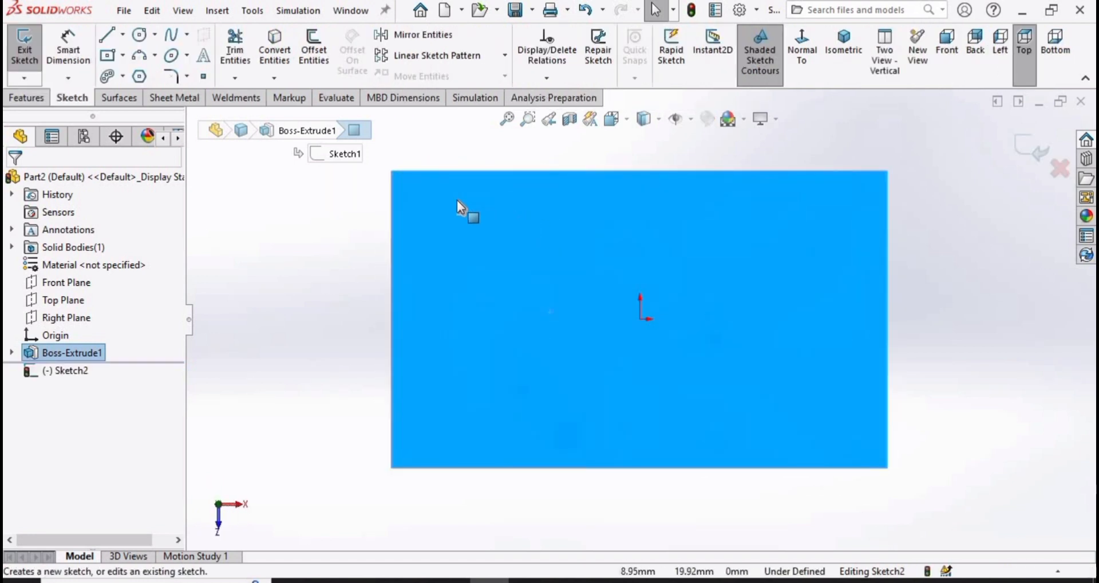
left_click(123, 55)
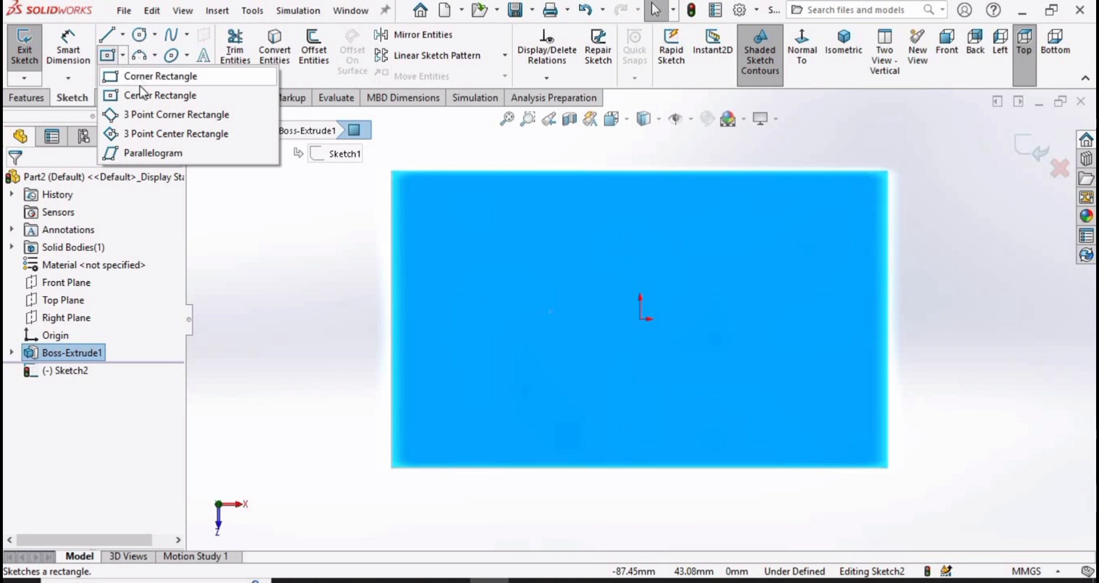
left_click(150, 76)
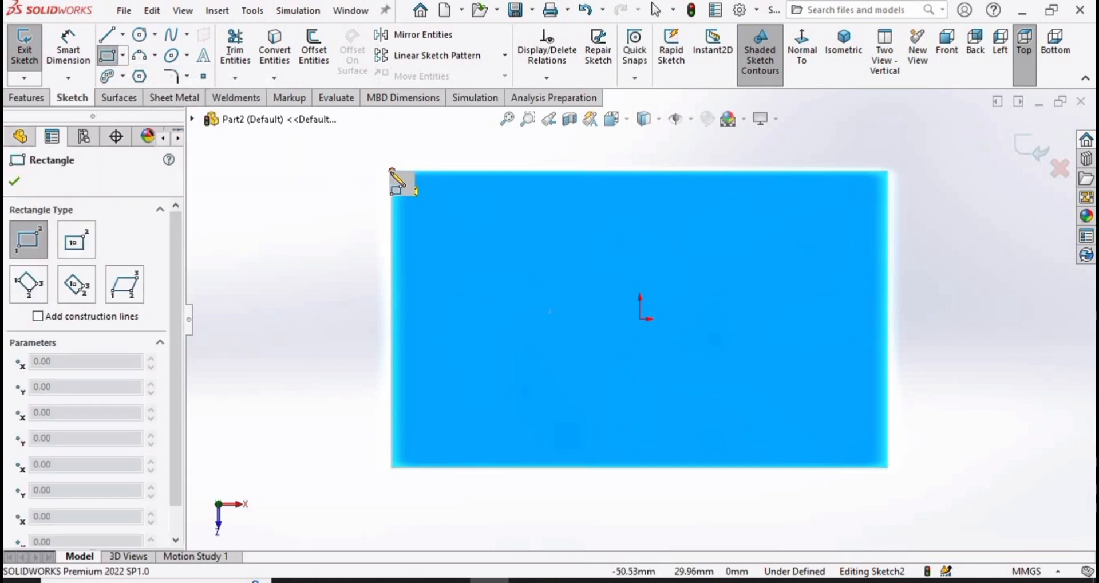
left_click(392, 171)
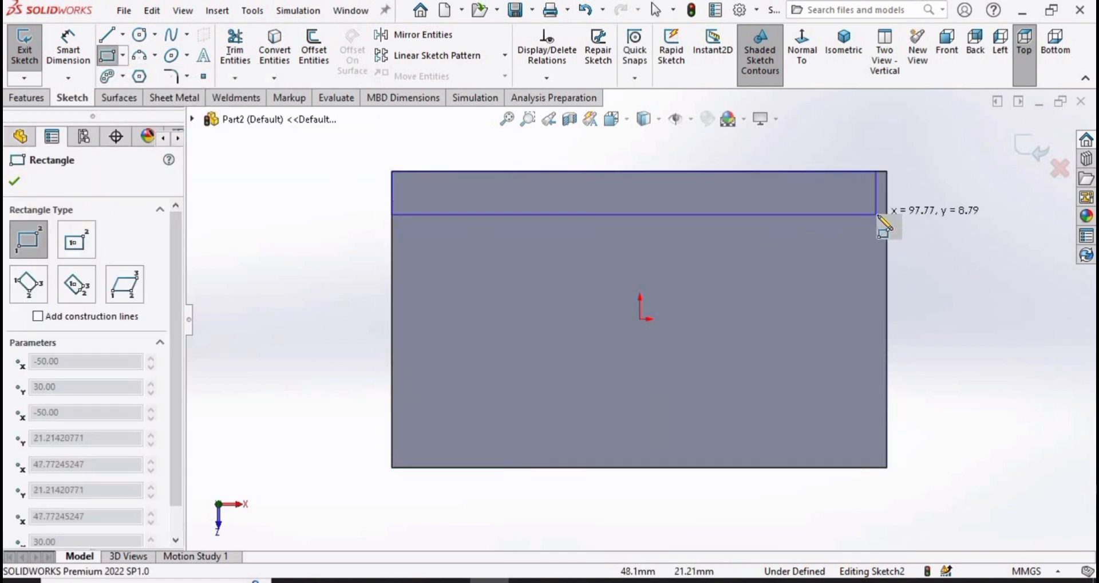
left_click(886, 215)
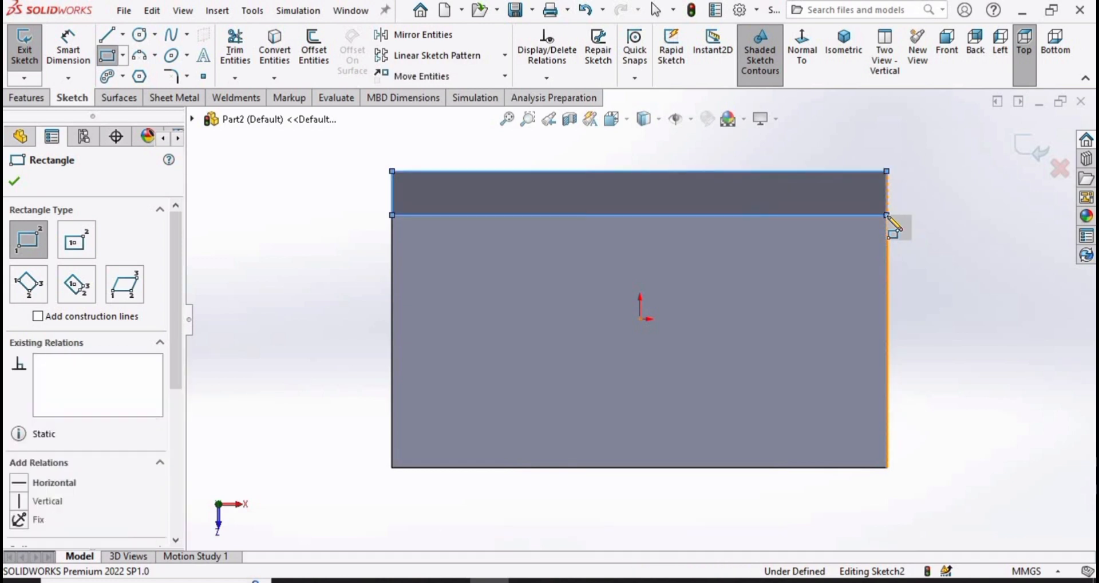
key("Escape")
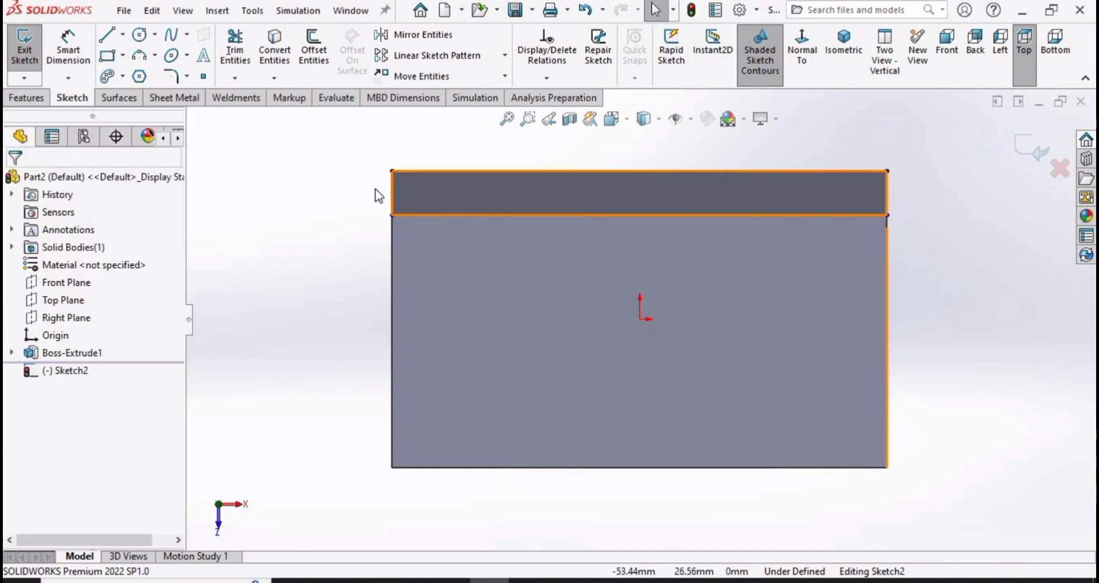
Step: Set the depth of the back-edge rectangle to 10 mm by dimensioning its short side
left_click(72, 45)
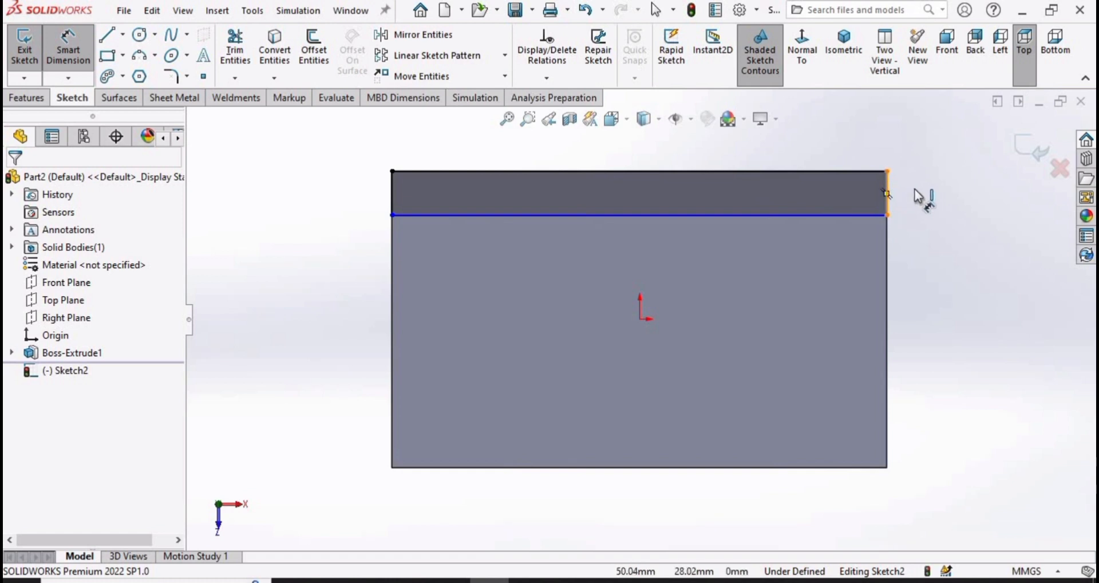
left_click(887, 195)
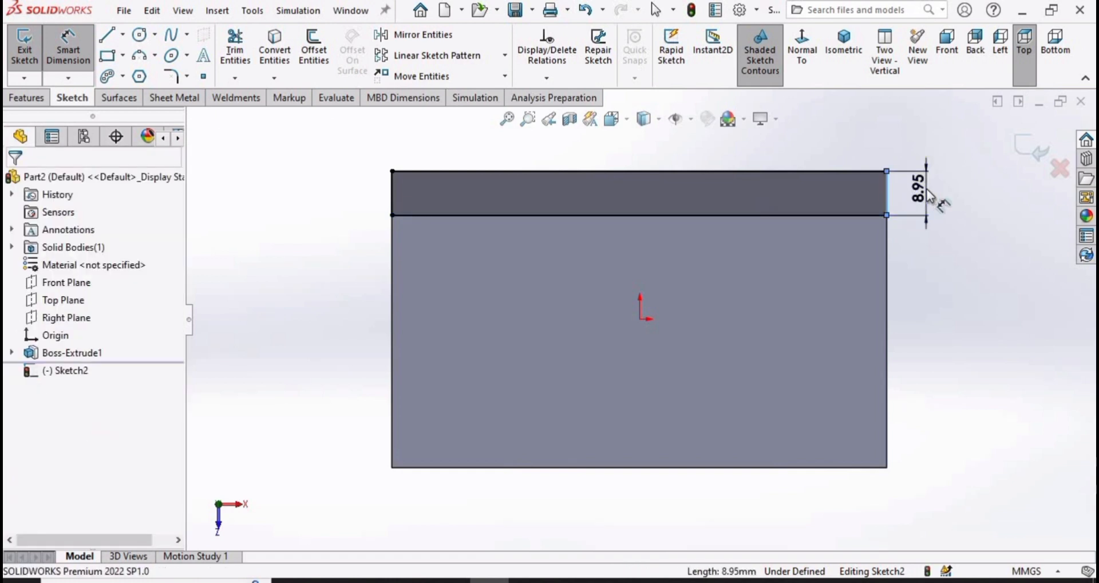
left_click(930, 196)
type("10")
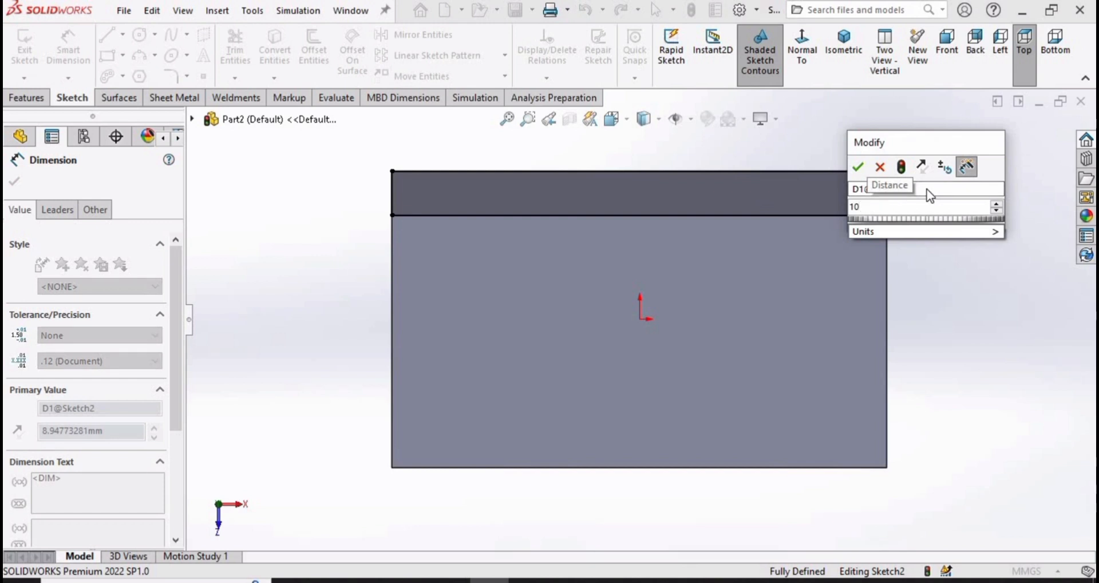
key("Return")
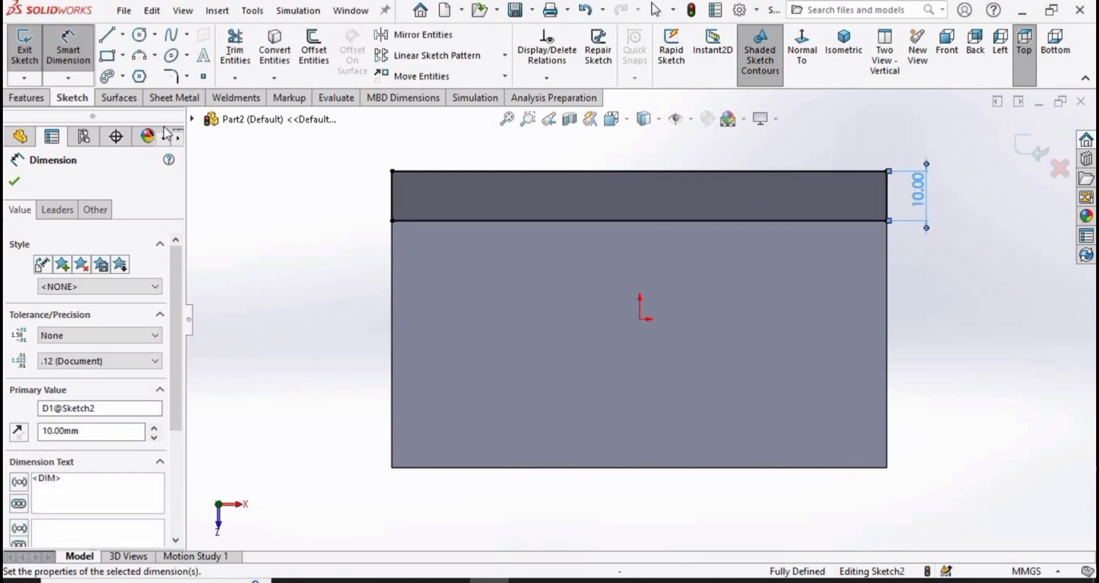
Step: Extrude the back-edge rectangle as a blind boss 70 mm upward, merged with the base plate, to form the rear wall
left_click(29, 101)
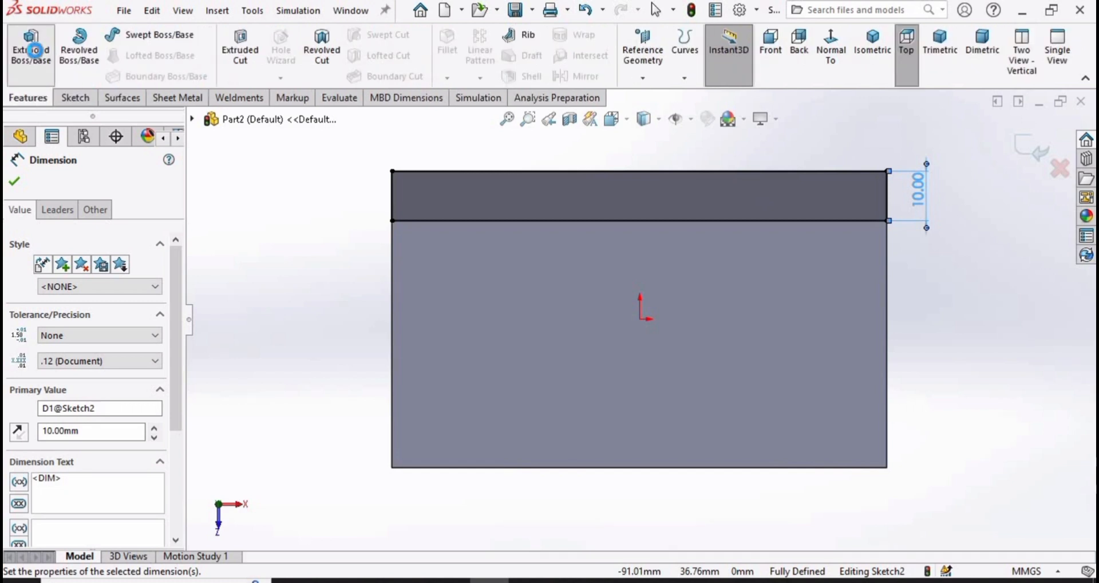
left_click(34, 50)
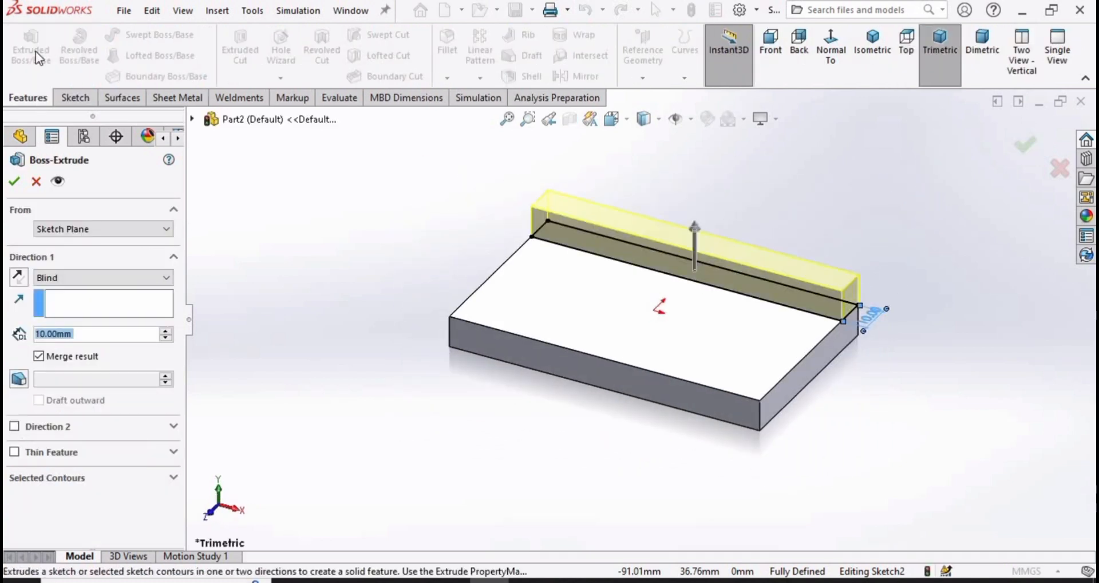
type("7")
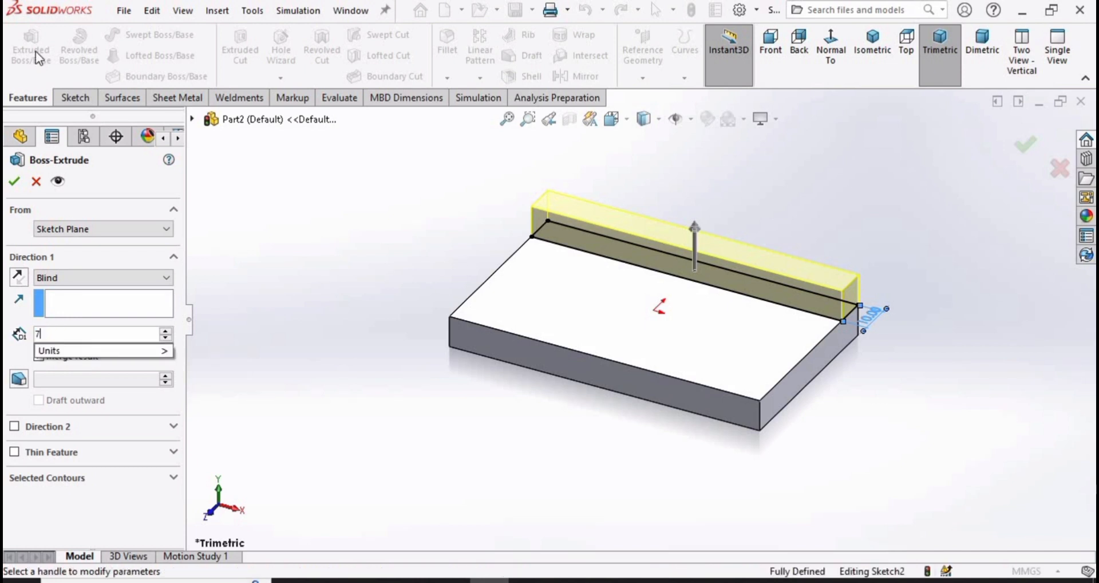
type("0")
key("Return")
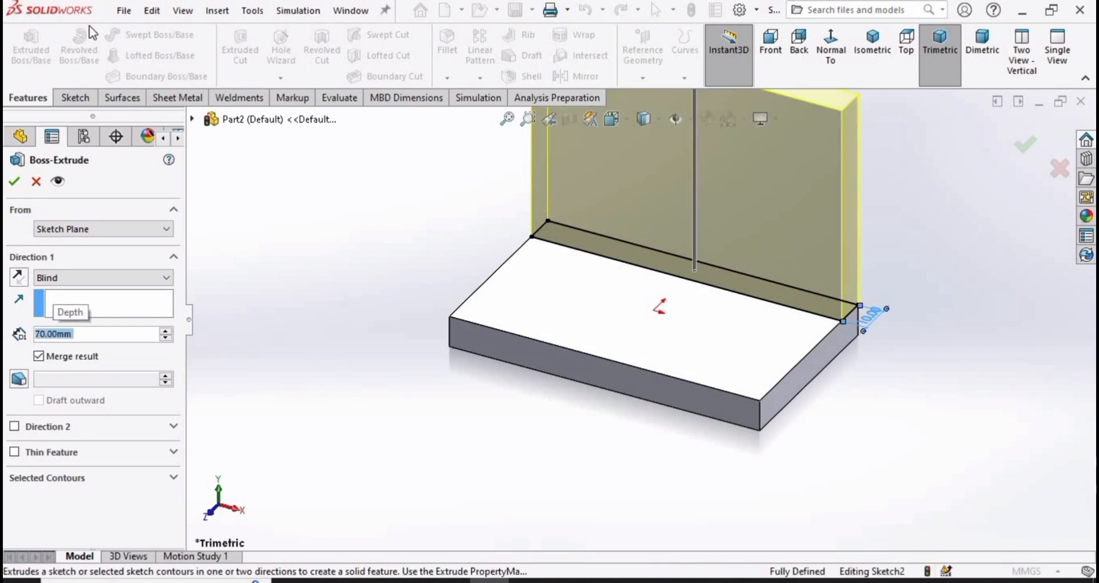
left_click(16, 182)
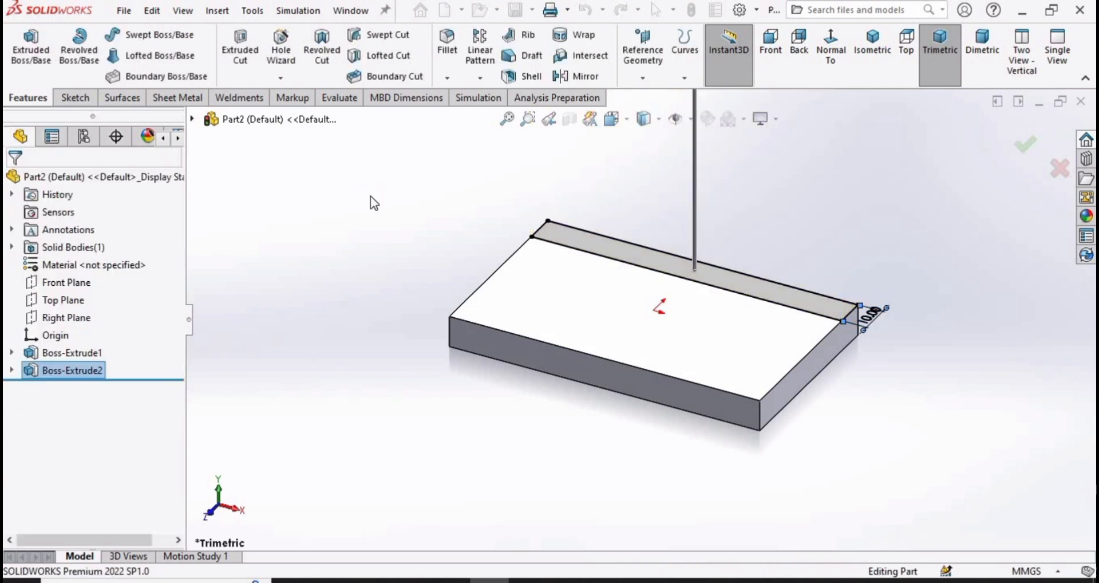
Step: On the L-shaped end face, sketch a closed right triangle about 42 mm wide and 63 mm high in the inner corner between wall and plate
middle_click_drag(510, 284, 609, 310)
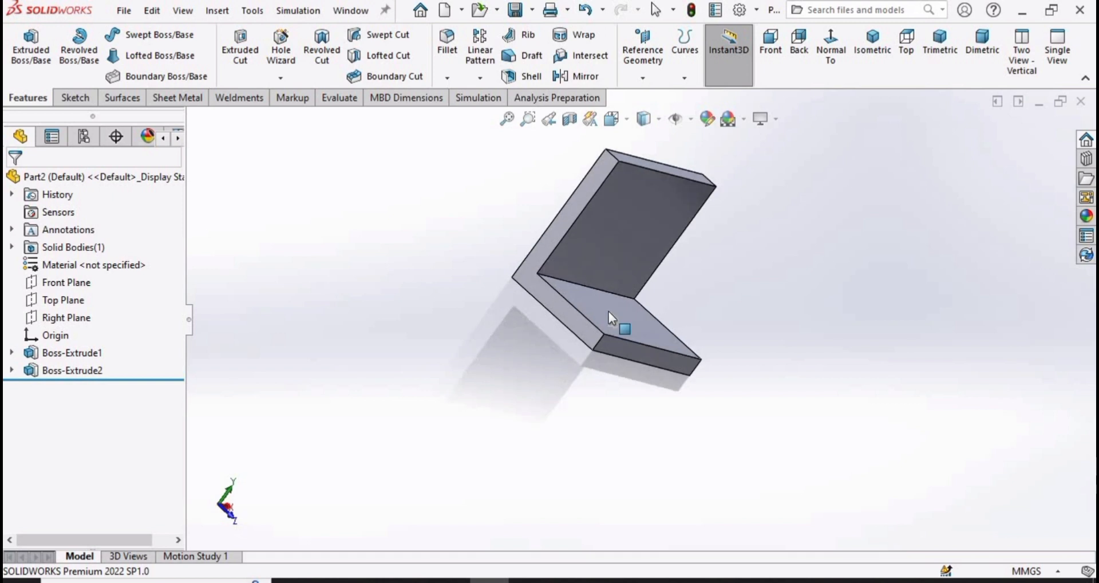
left_click(577, 200)
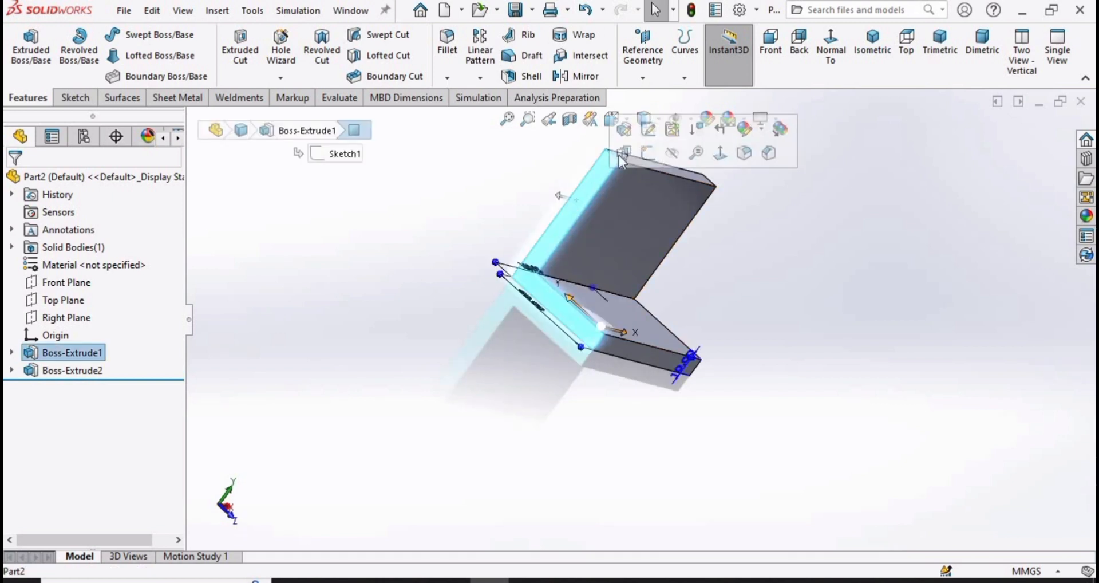
left_click(648, 152)
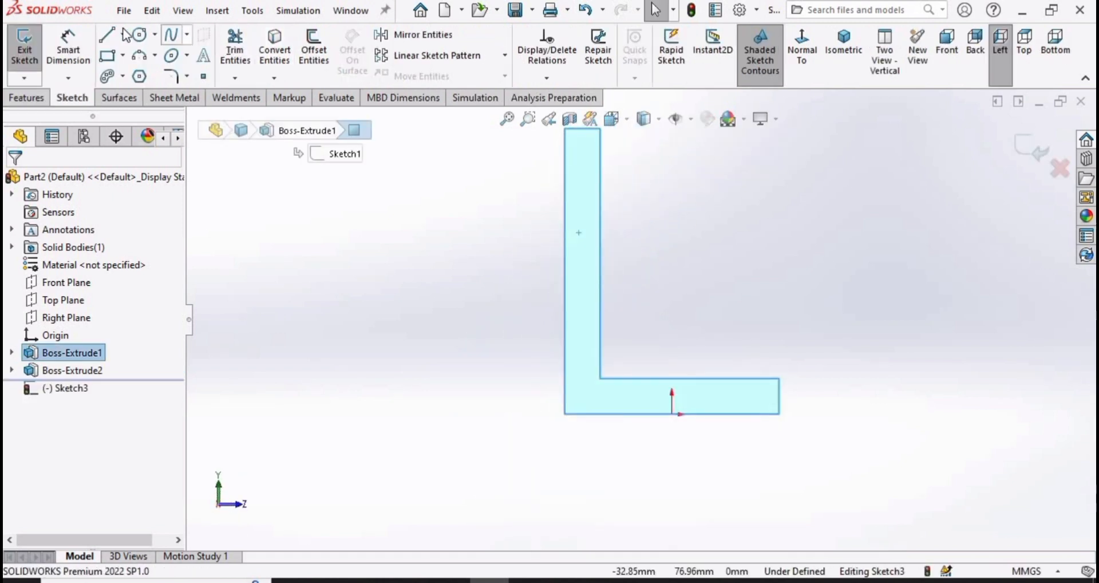
left_click(107, 36)
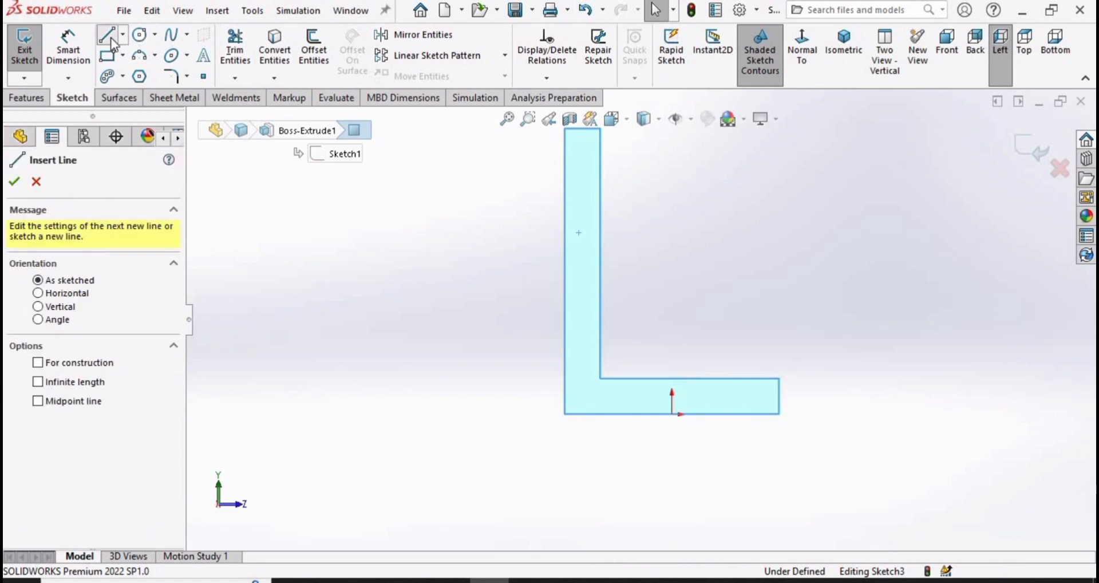
scroll(630, 240, "up", 3)
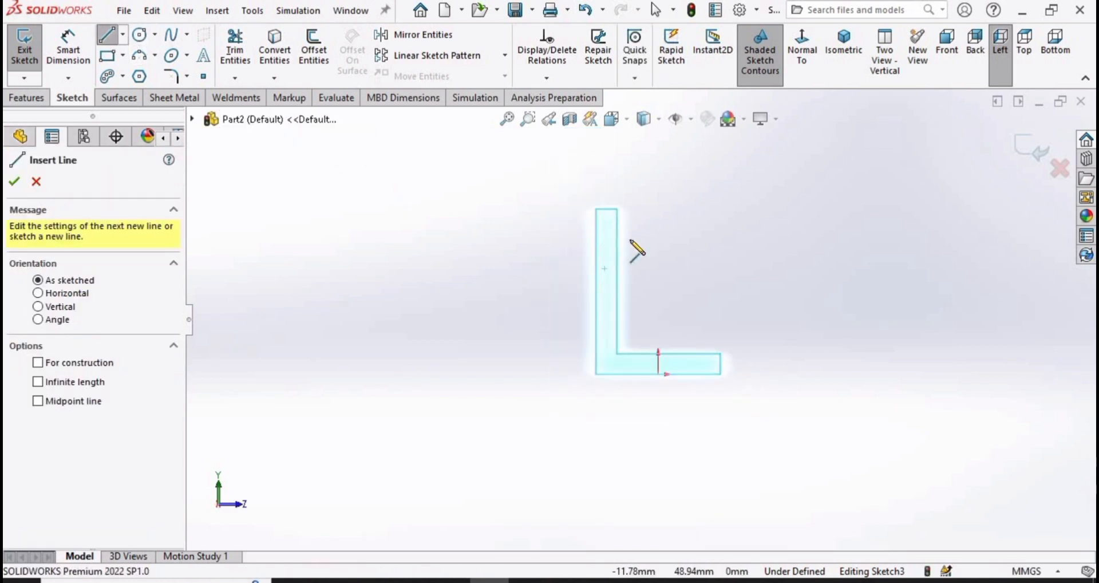
scroll(628, 244, "down", 2)
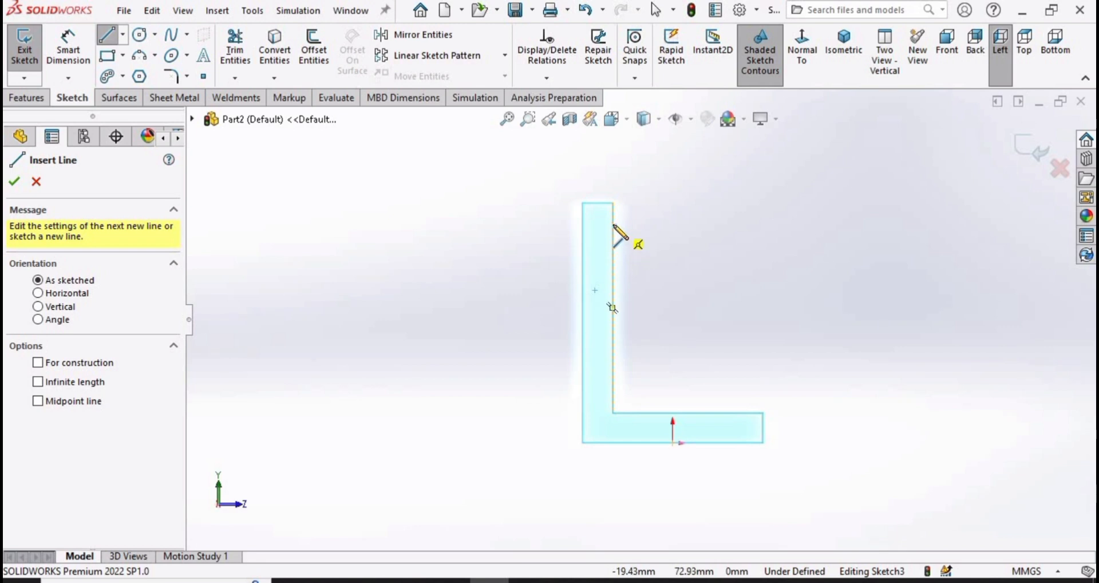
left_click(613, 226)
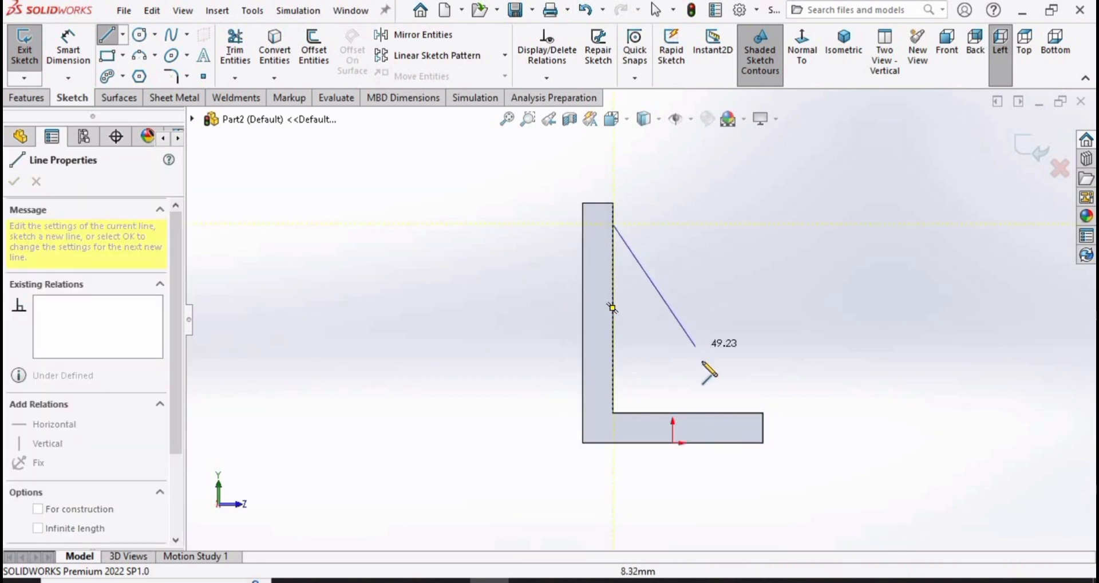
left_click(738, 412)
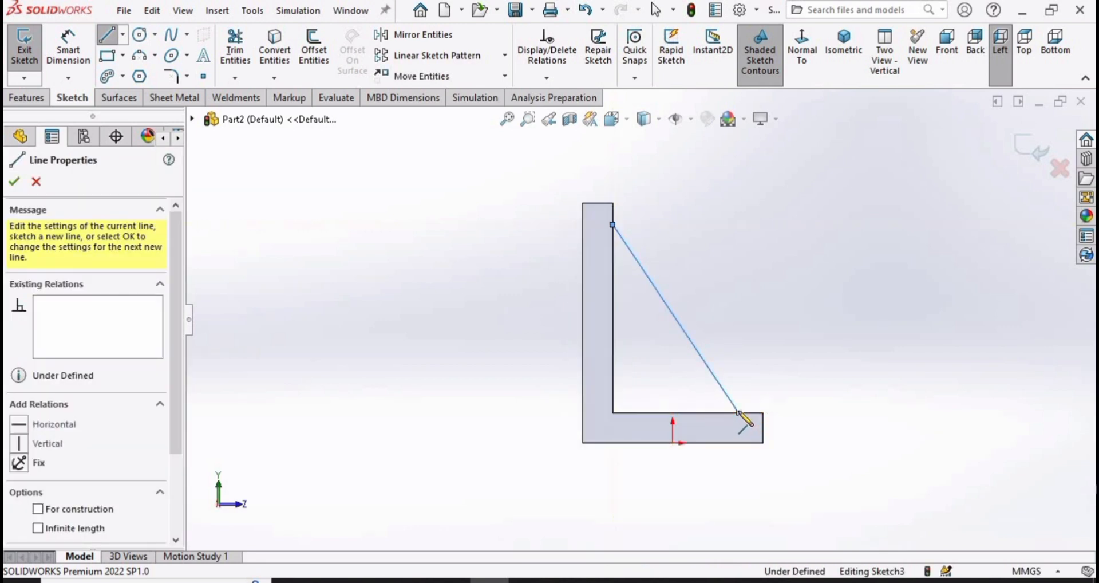
left_click(612, 412)
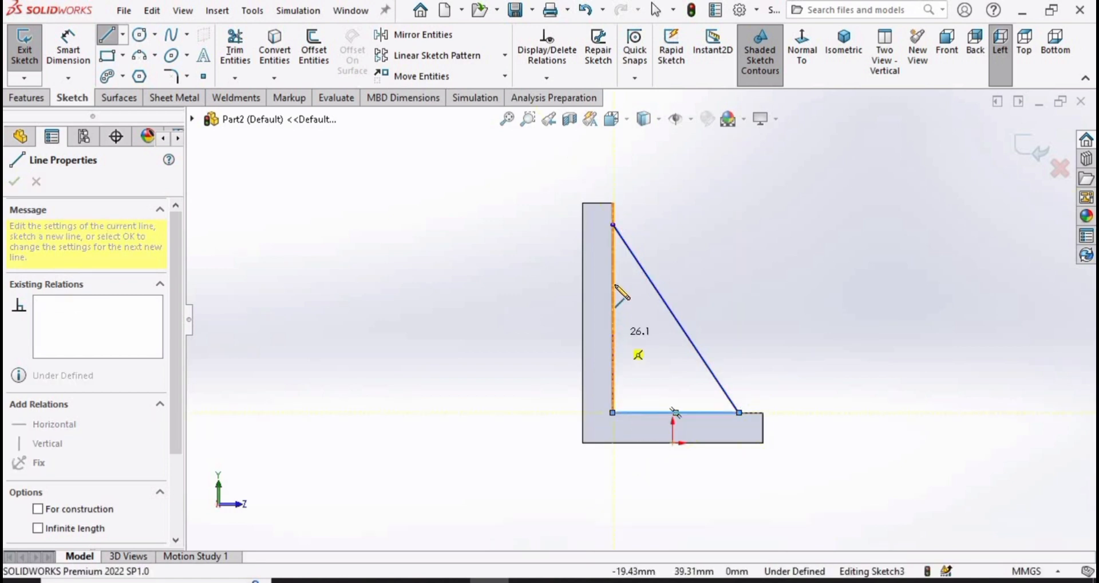
left_click(612, 224)
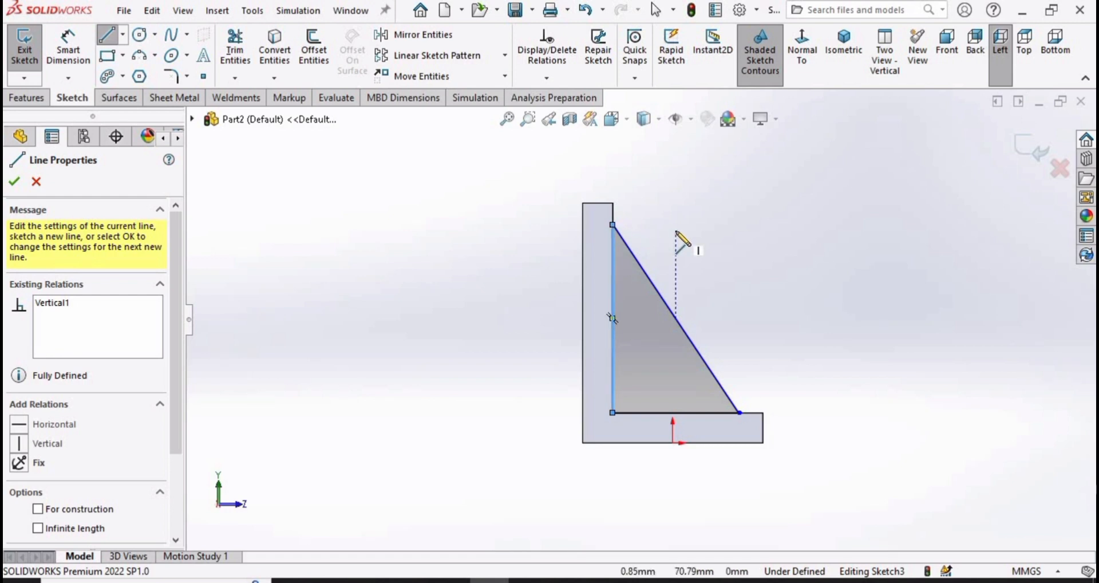
key("Escape")
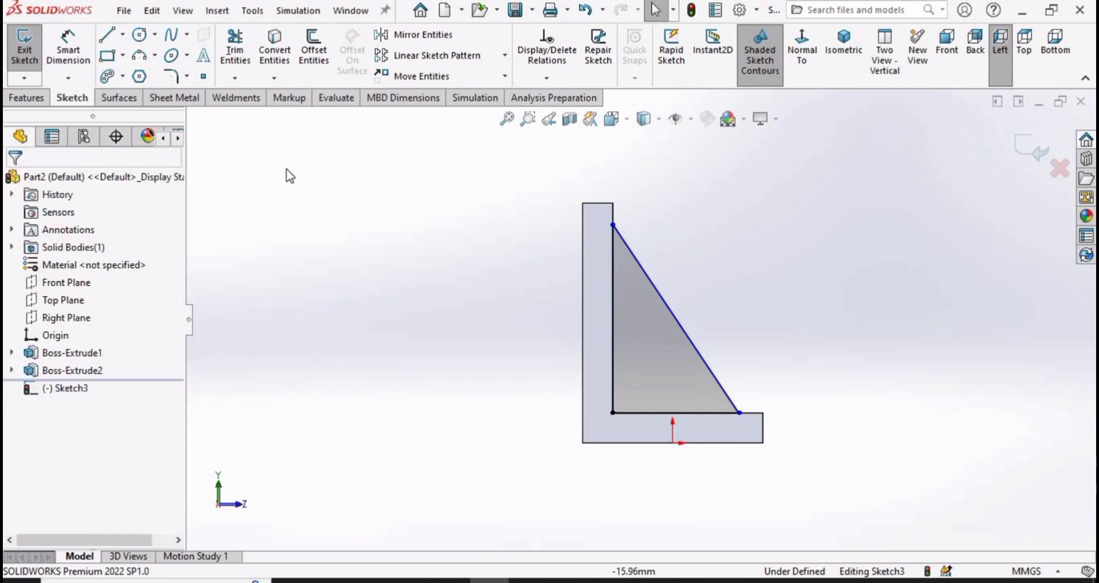
Step: Dimension the triangle's upper vertex 10 mm below the top of the rear wall
left_click(68, 49)
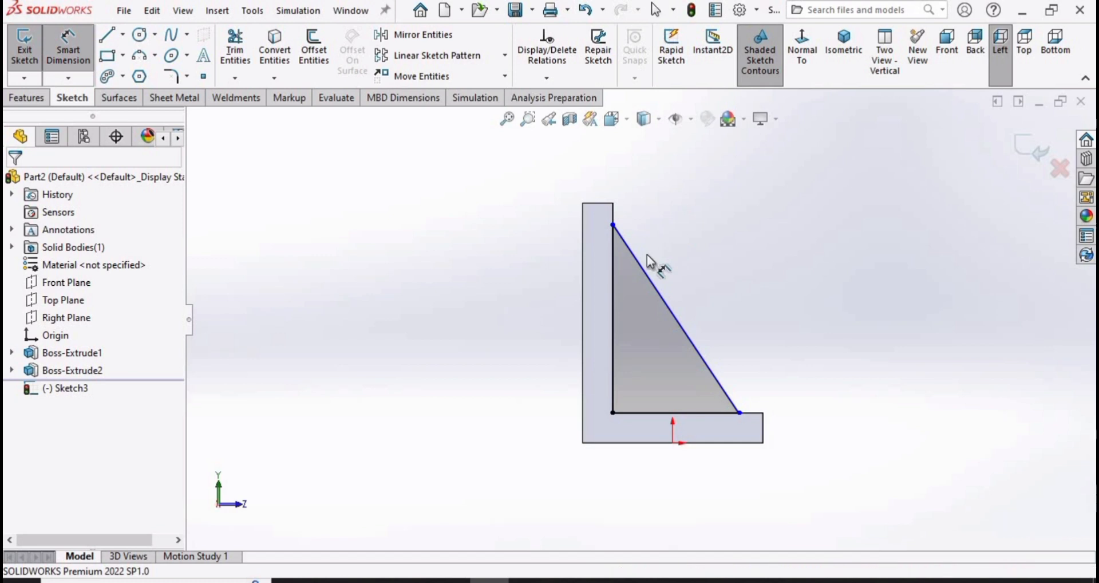
scroll(648, 261, "down", 2)
left_click(597, 218)
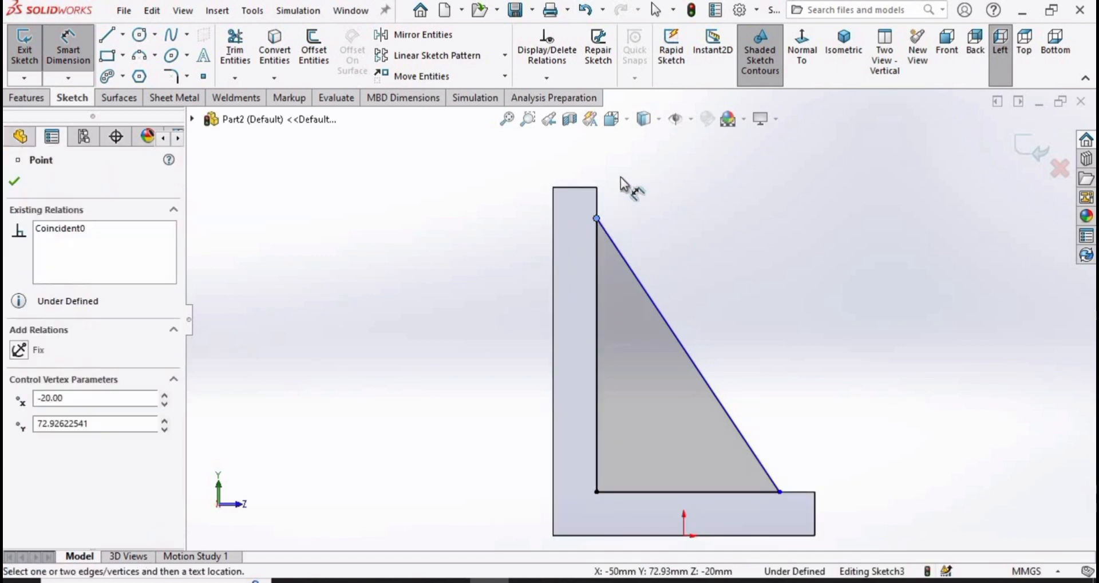
left_click(597, 188)
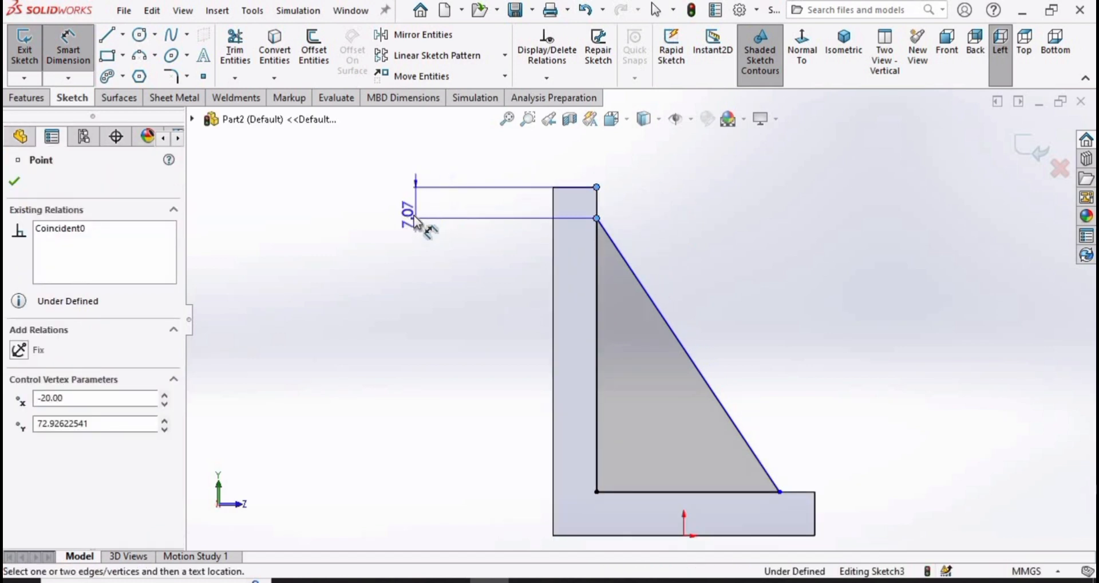
left_click(412, 214)
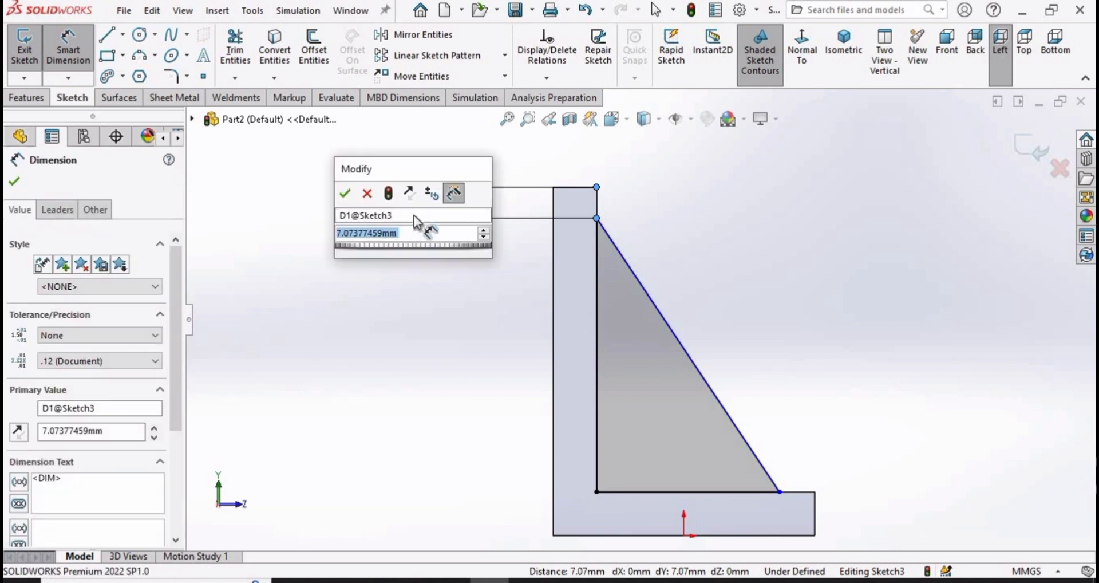
type("10")
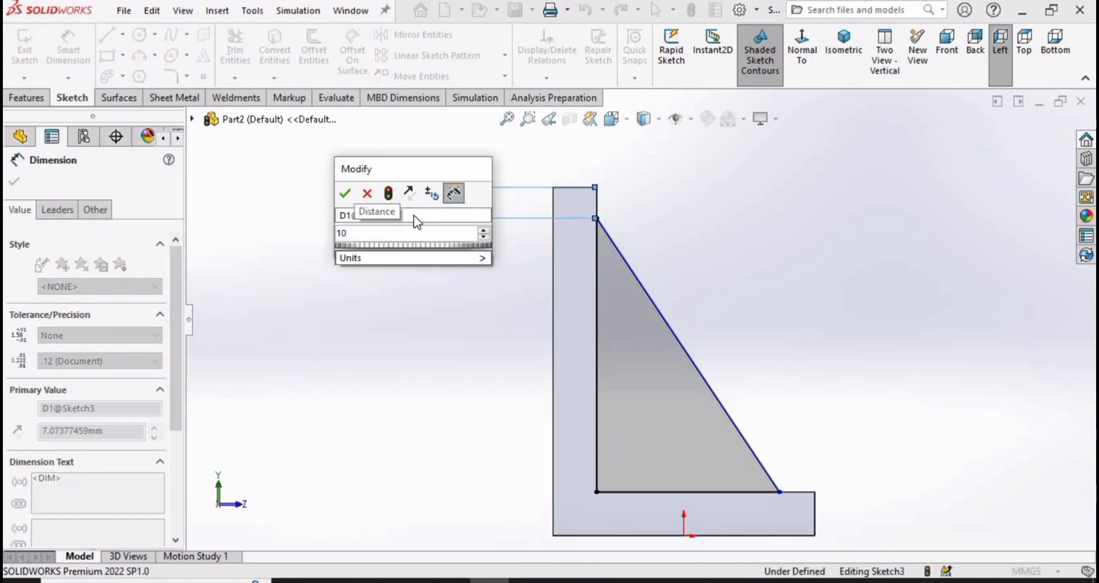
key("Return")
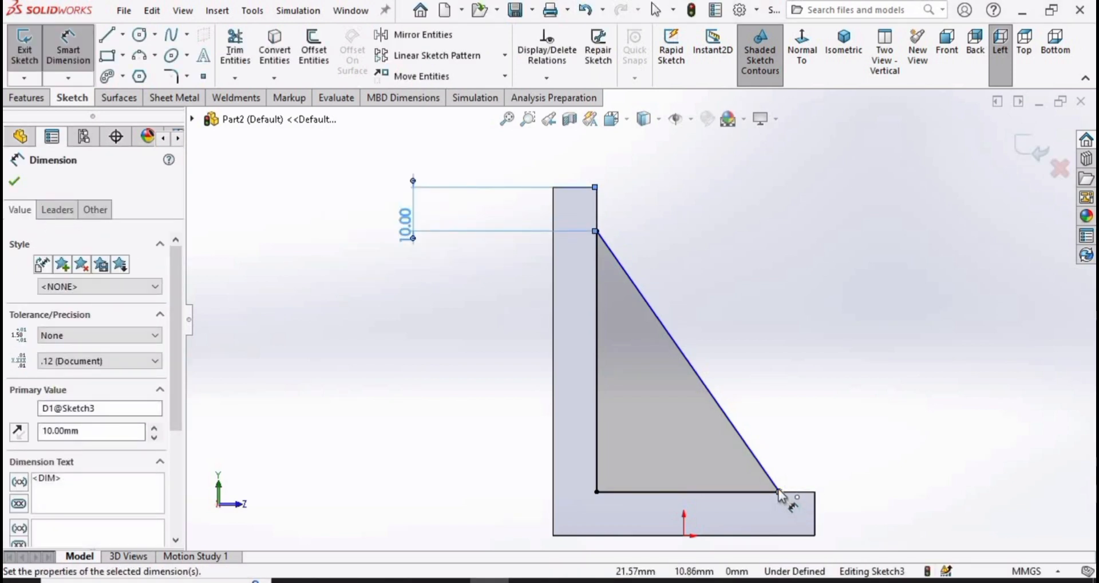
Step: Dimension the triangle's lower outer vertex 10 mm from the base plate's front edge
left_click(779, 491)
left_click(816, 490)
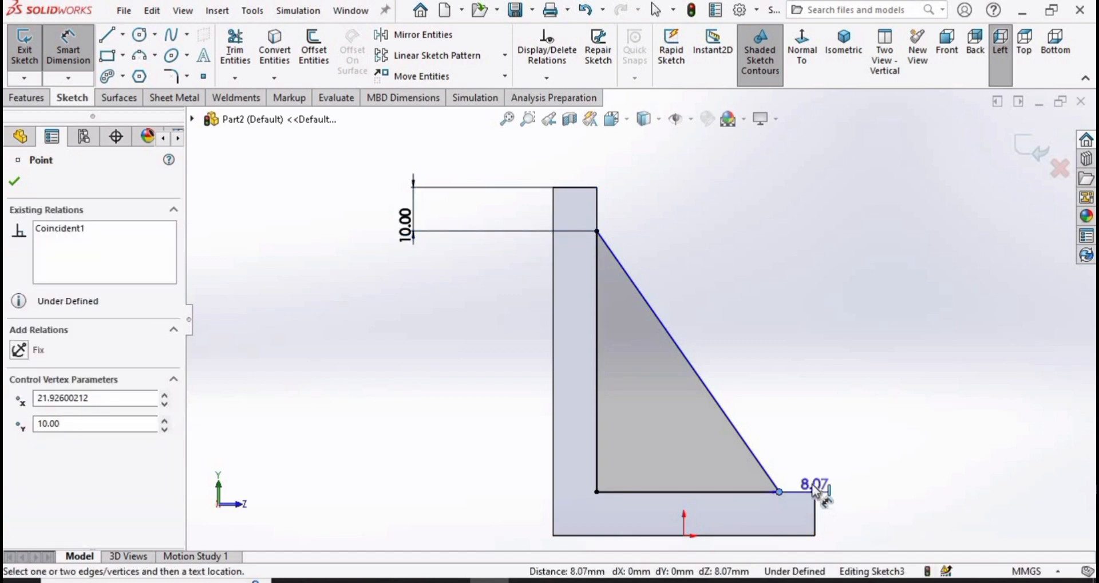
scroll(800, 519, "up", 2)
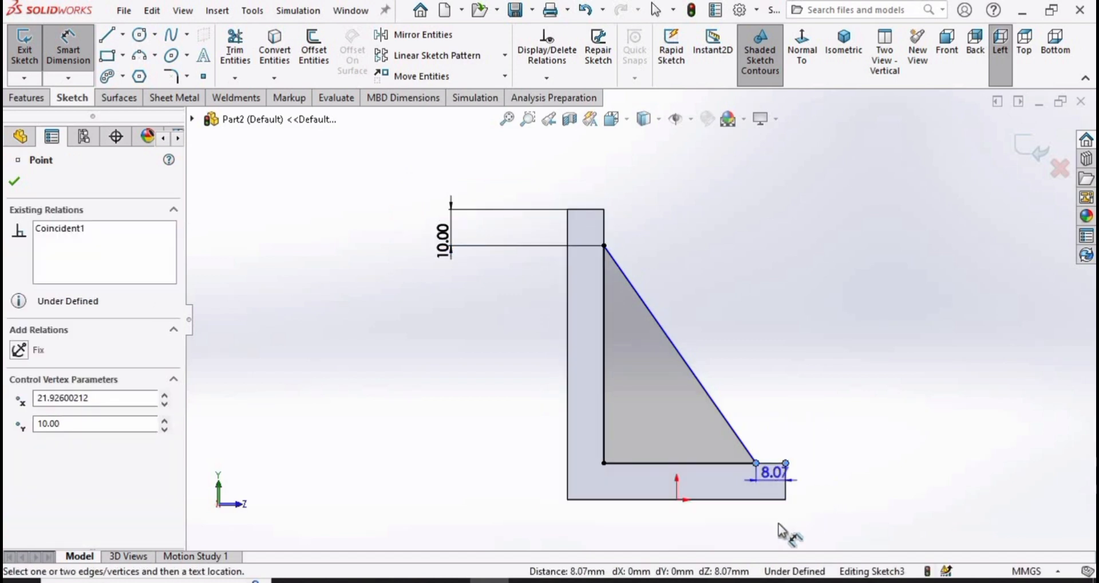
left_click(773, 538)
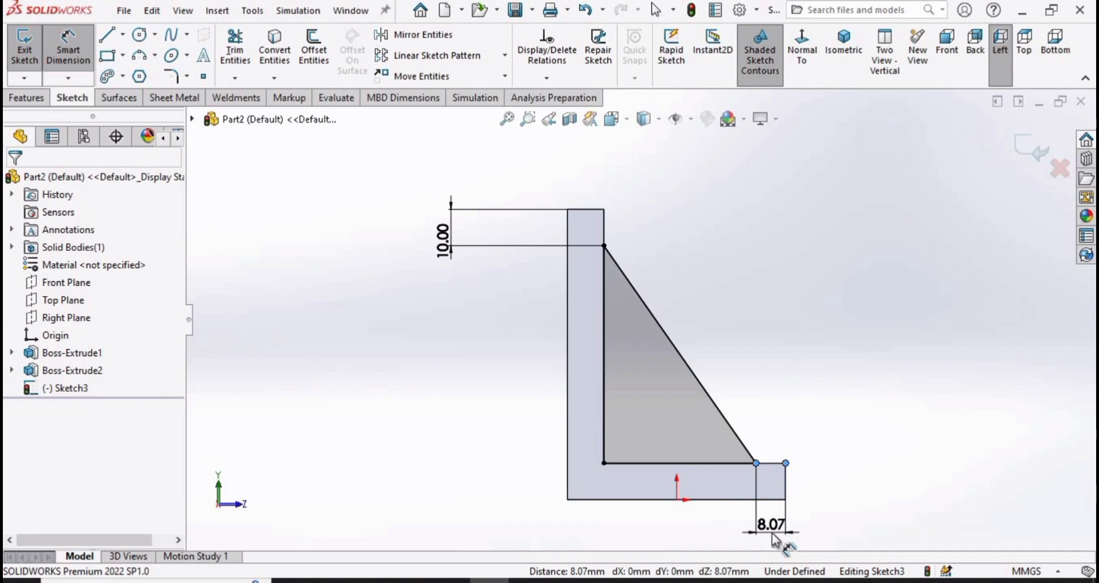
key("Return")
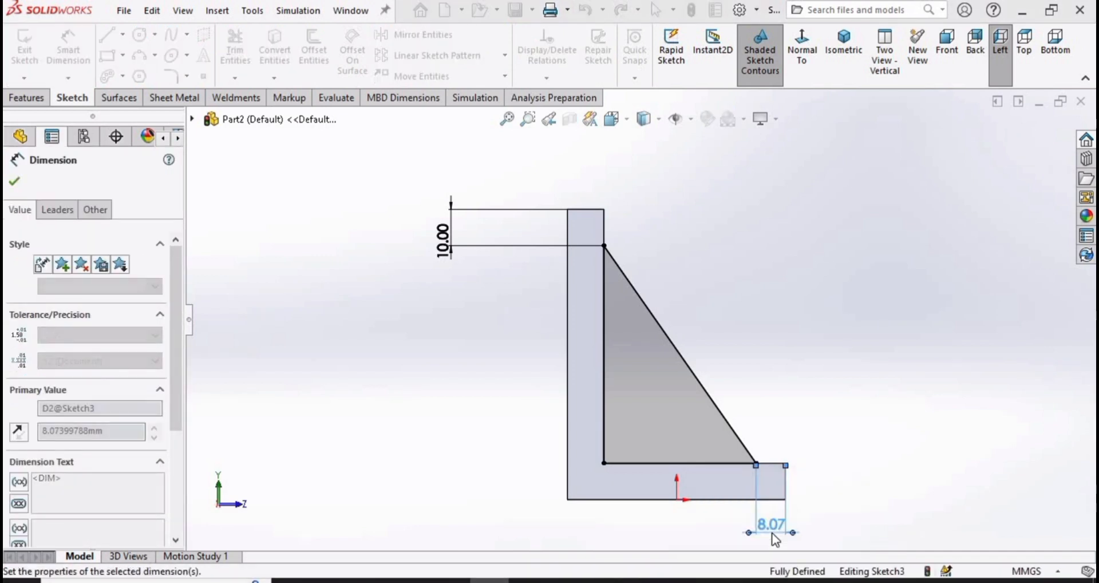
left_click(16, 182)
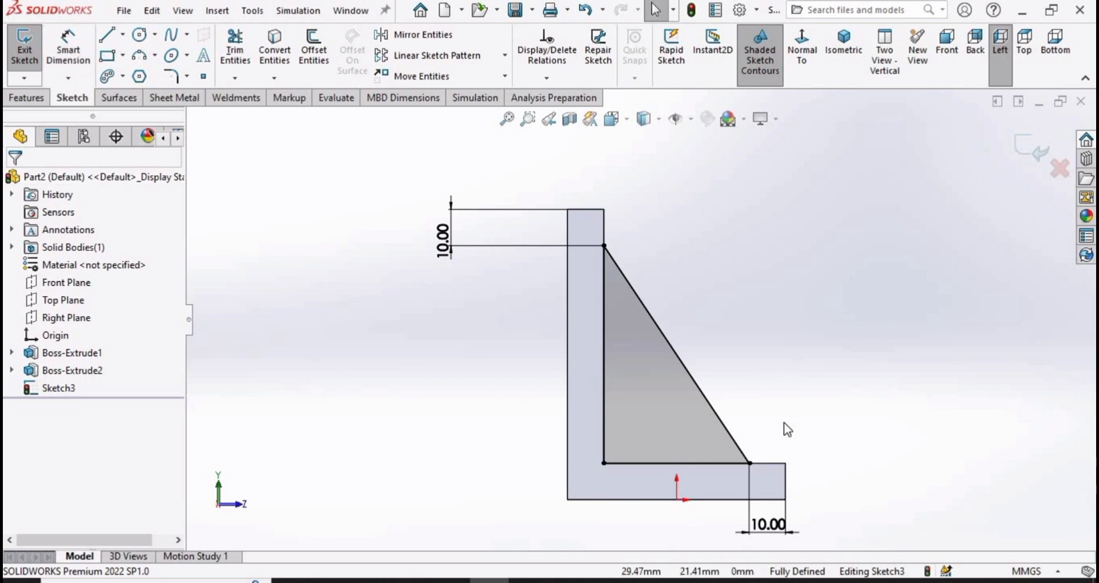
Step: Extrude the triangle as a blind boss 10 mm deep, reversed to run inward over the plate, with the result merged
mouse_move(714, 424)
middle_mouse_down()
mouse_move(723, 462)
mouse_move(633, 356)
mouse_move(584, 320)
middle_mouse_up()
left_click(22, 97)
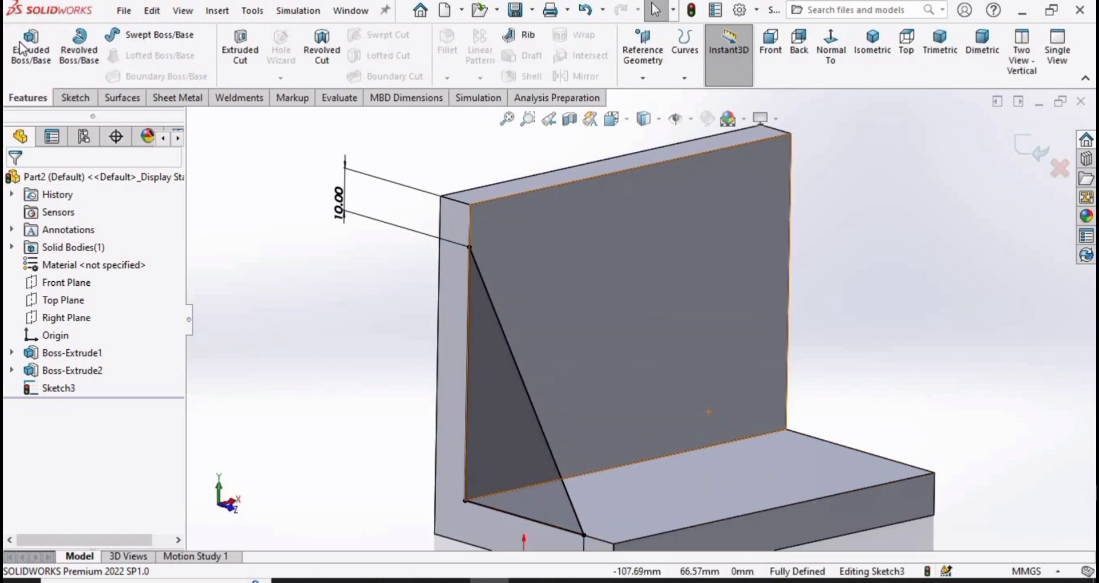
left_click(19, 38)
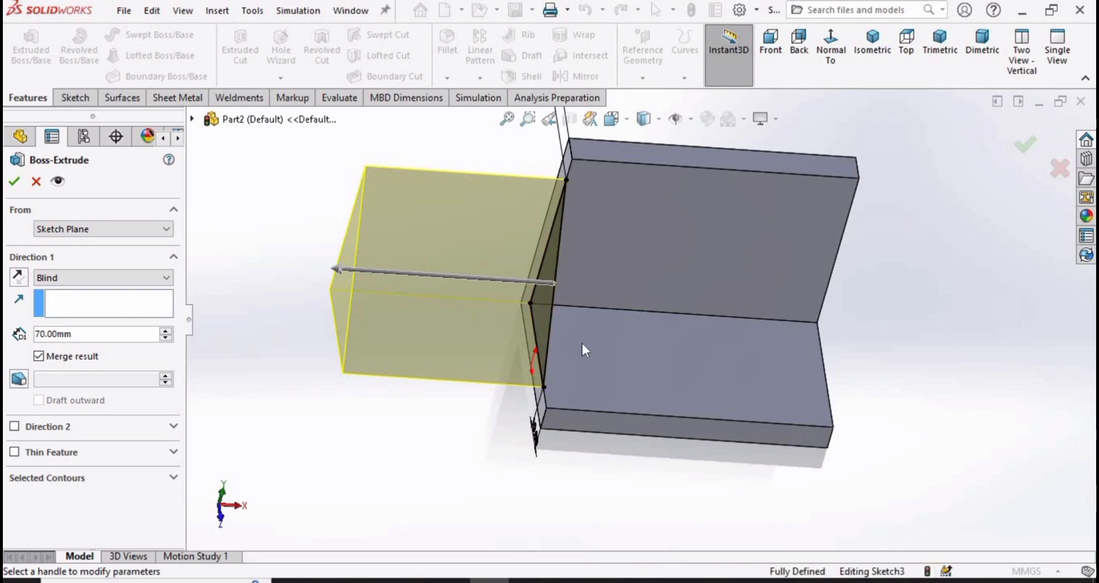
left_click(170, 338)
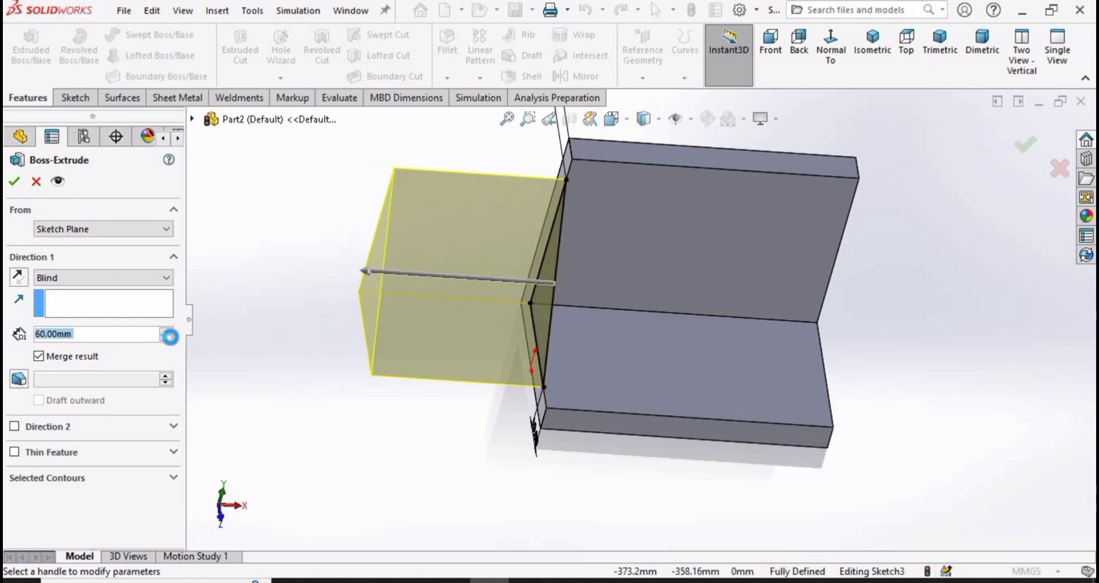
left_click(170, 337)
left_click(171, 338)
left_click(170, 338)
left_click(171, 338)
left_click(171, 338)
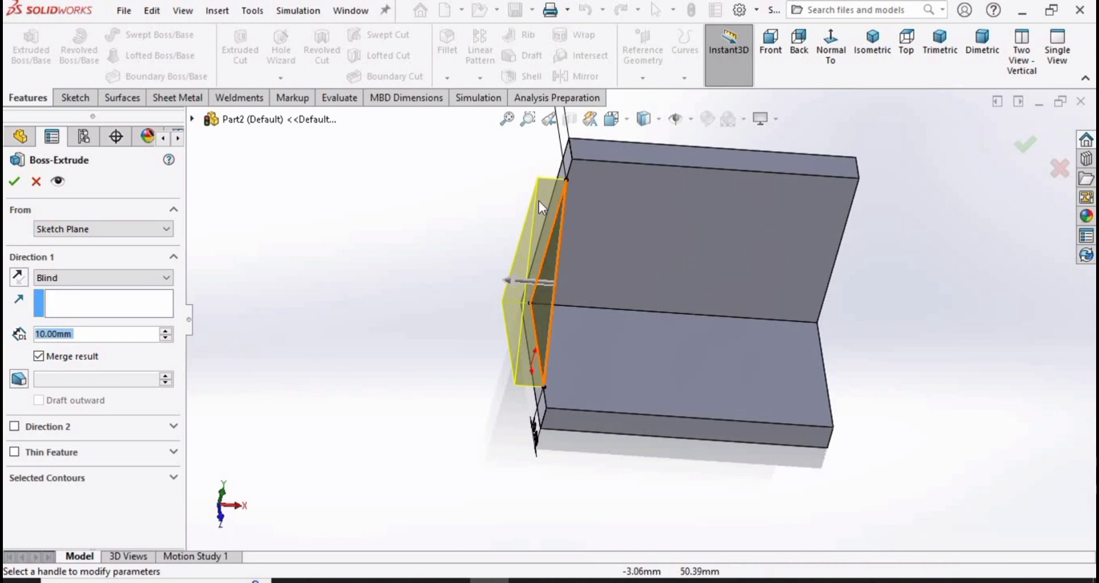
left_click(18, 278)
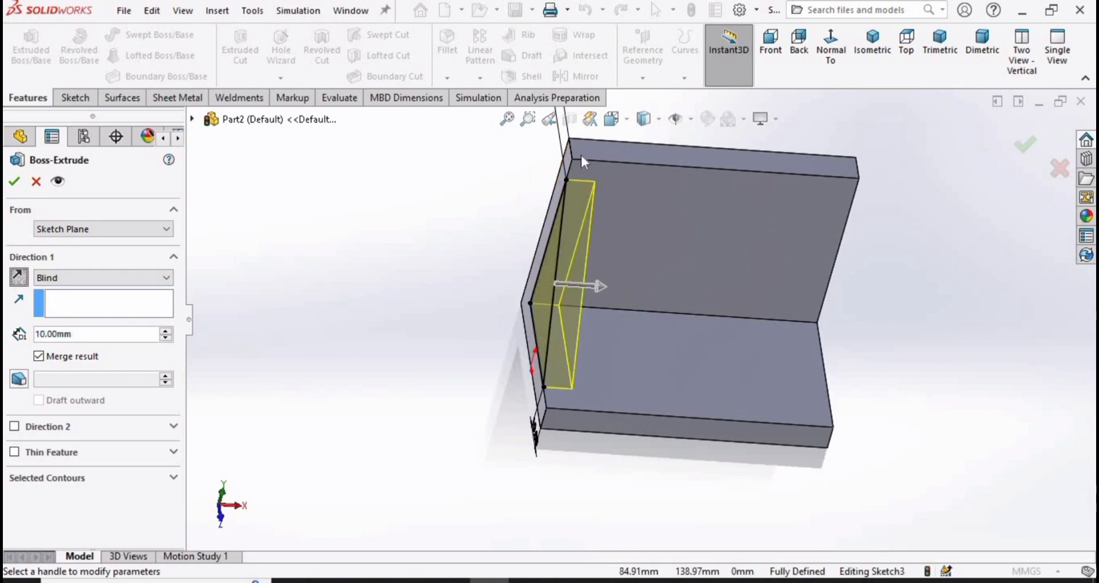
scroll(593, 294, "down", 1)
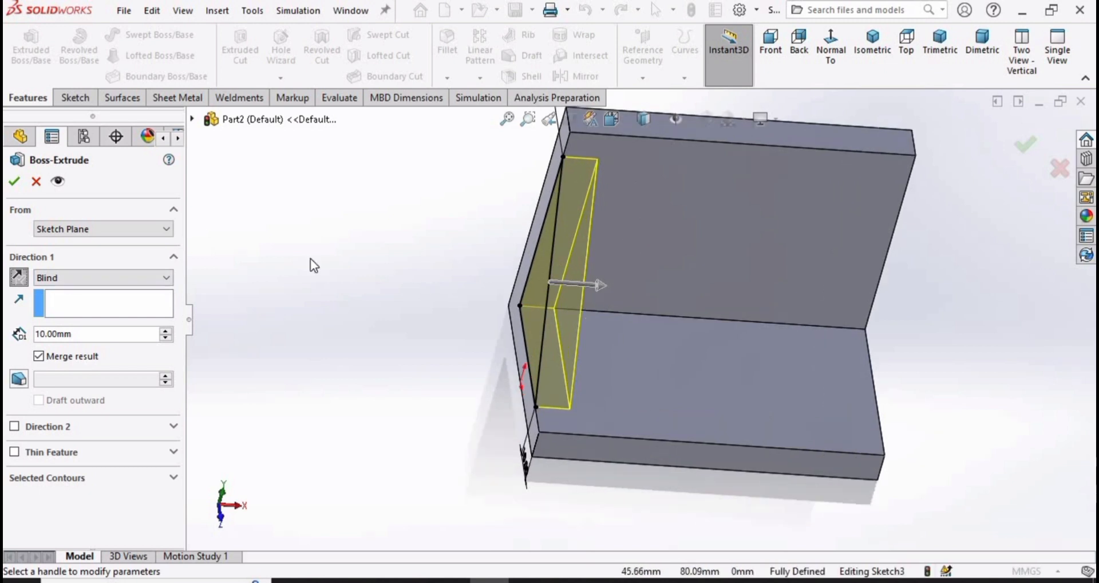
left_click(19, 181)
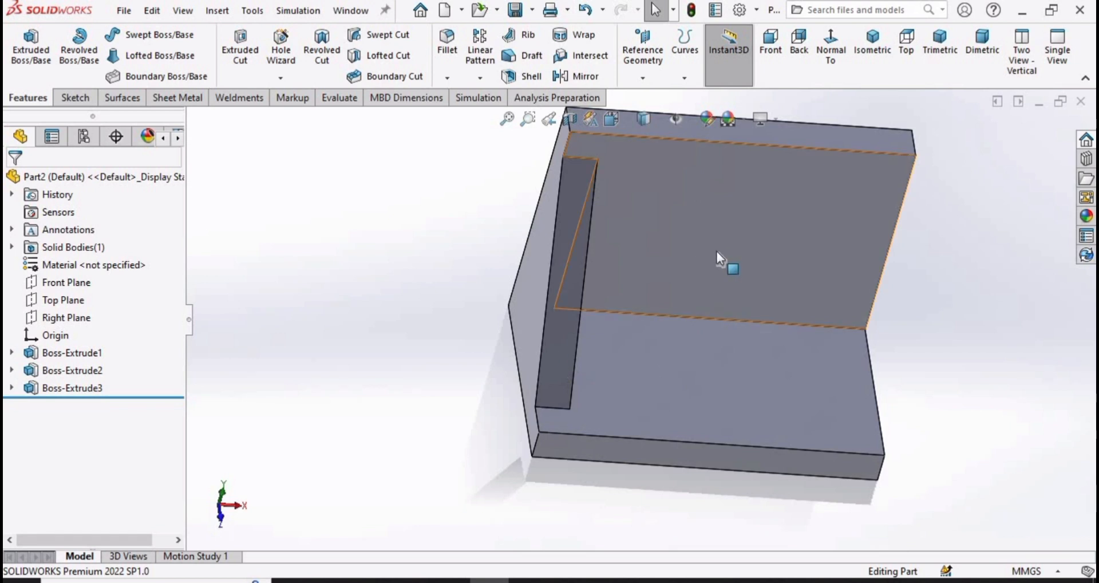
scroll(717, 275, "up", 2)
middle_click_drag(716, 272, 630, 195)
scroll(682, 249, "down", 2)
scroll(682, 248, "up", 2)
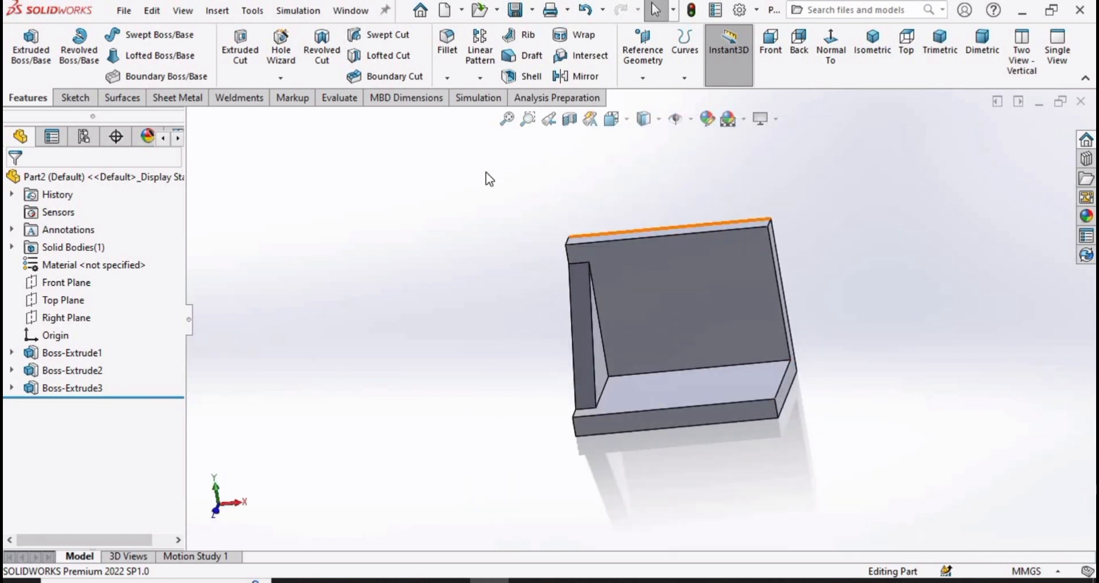
Step: Set the scene background to Plain White and apply a Steel metal appearance to the whole bracket
left_click(743, 120)
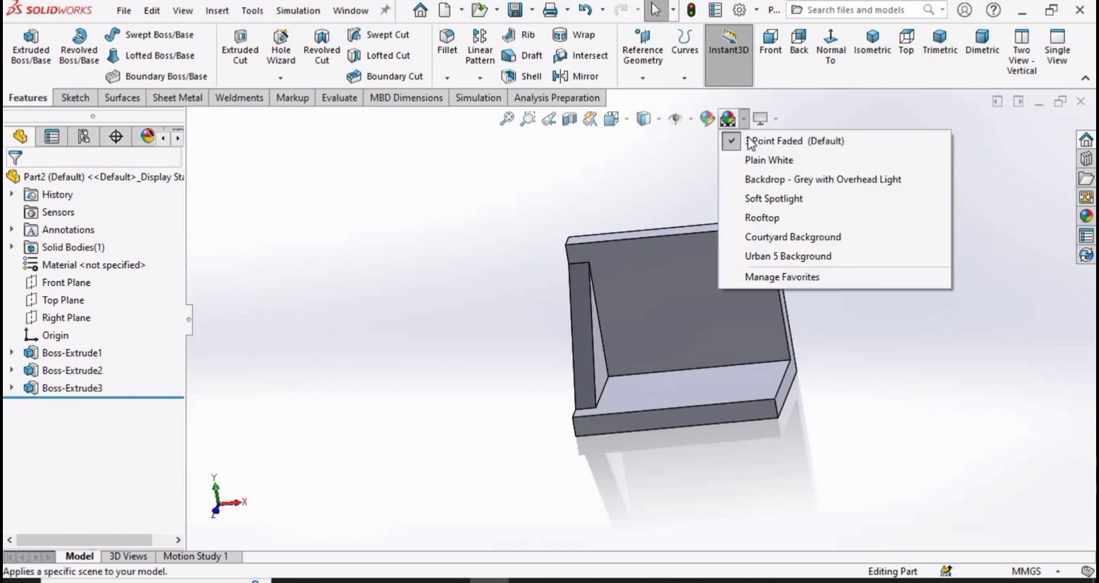
left_click(751, 160)
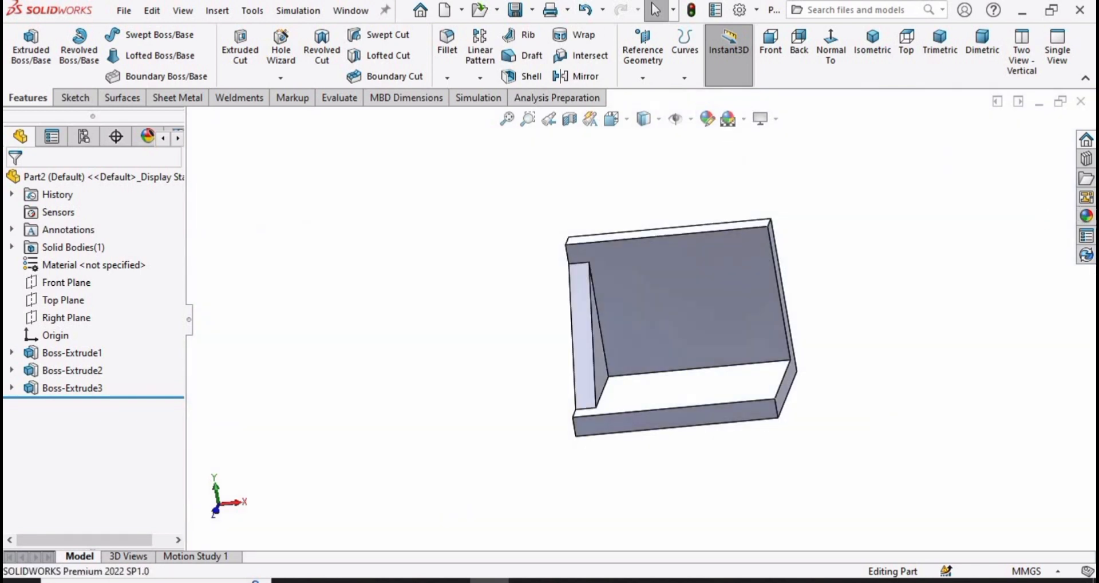
left_click(1087, 217)
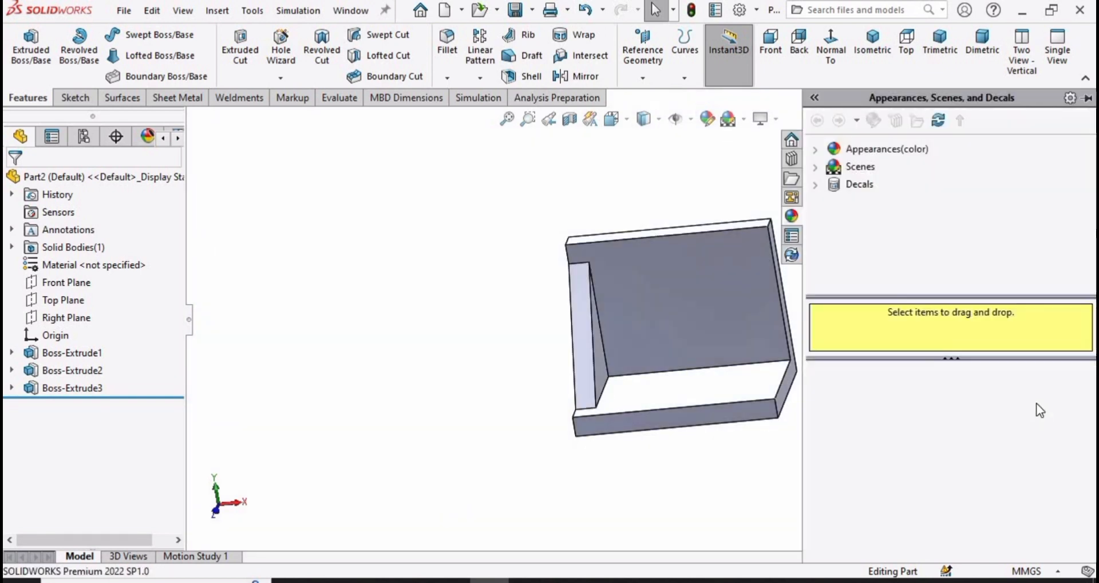
left_click(825, 150)
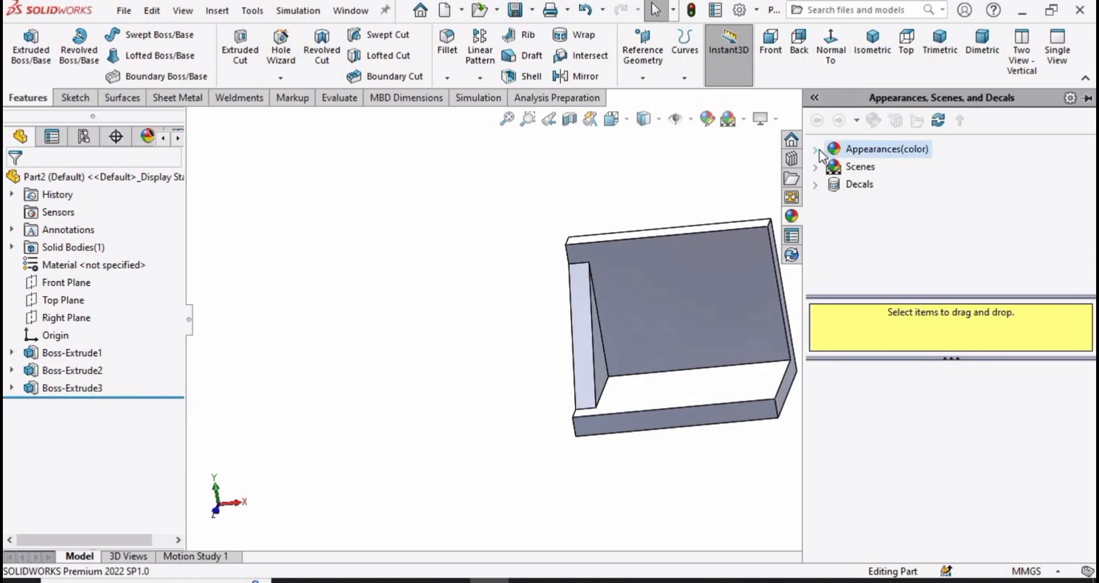
left_click(835, 184)
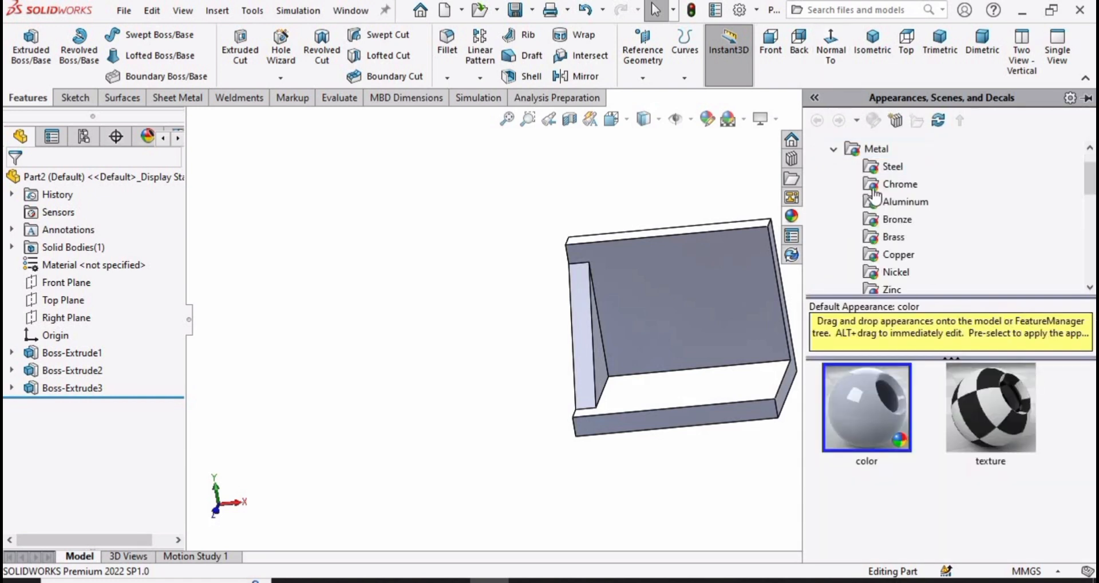
left_click(896, 169)
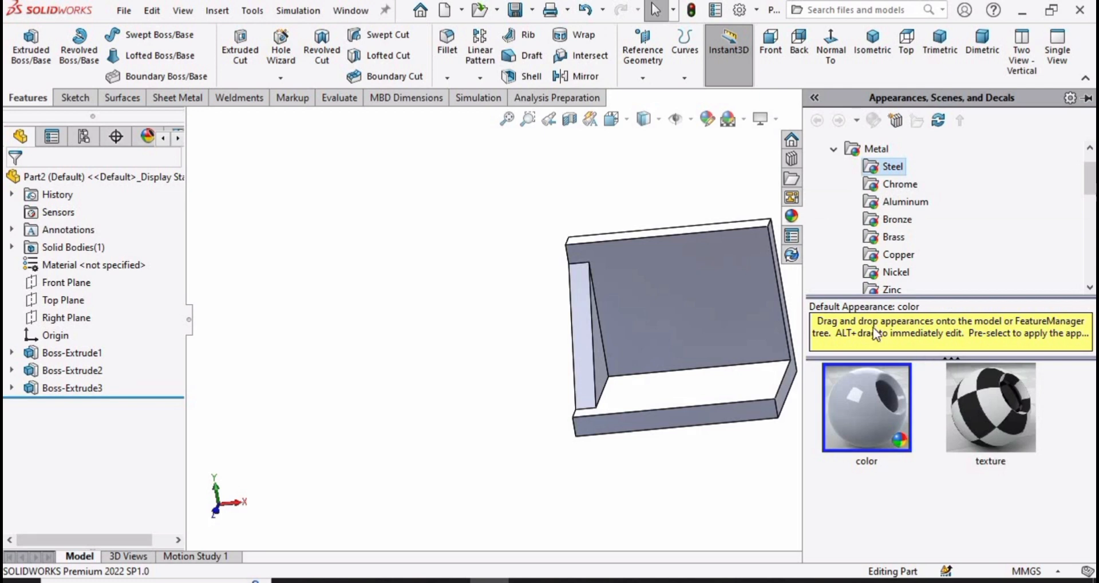
left_click(993, 522)
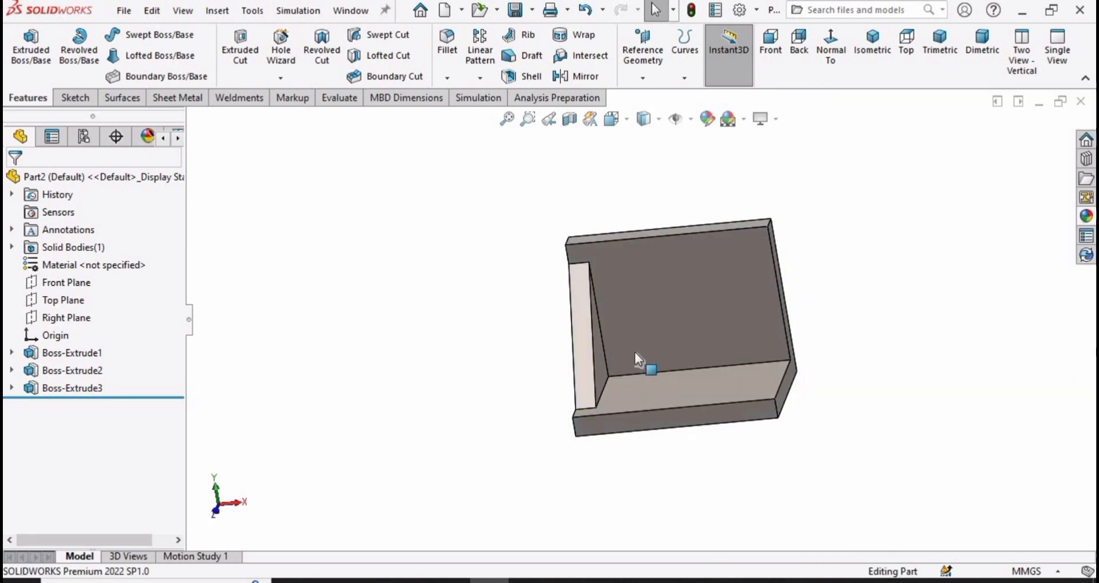
Step: Mirror the whole bracket body about the Right Plane with Merge solids on, adding a matching triangular rib at the opposite end
middle_click_drag(651, 362, 671, 346)
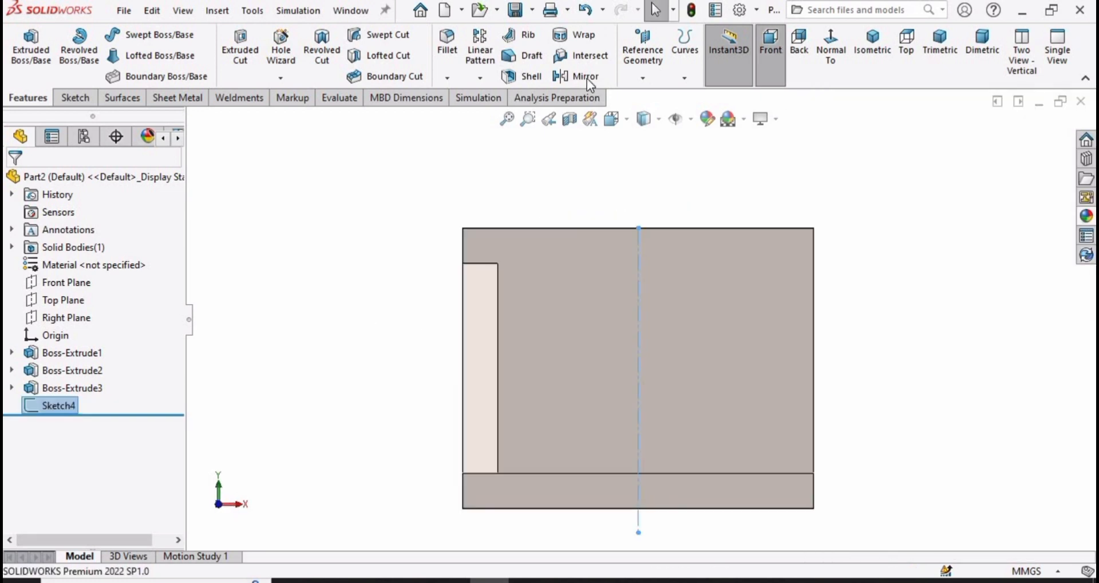
left_click(593, 78)
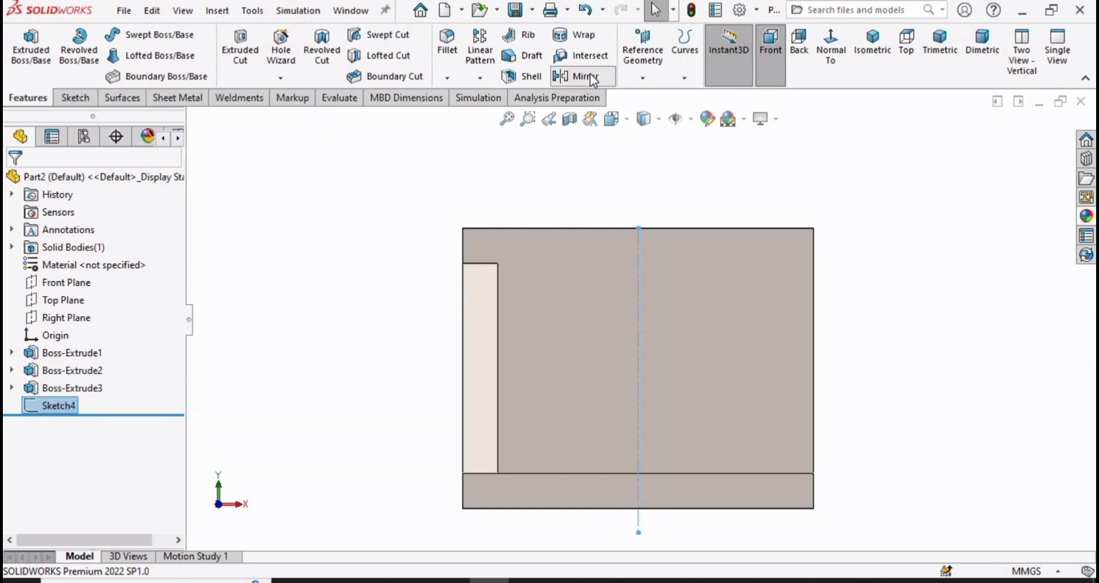
left_click(585, 76)
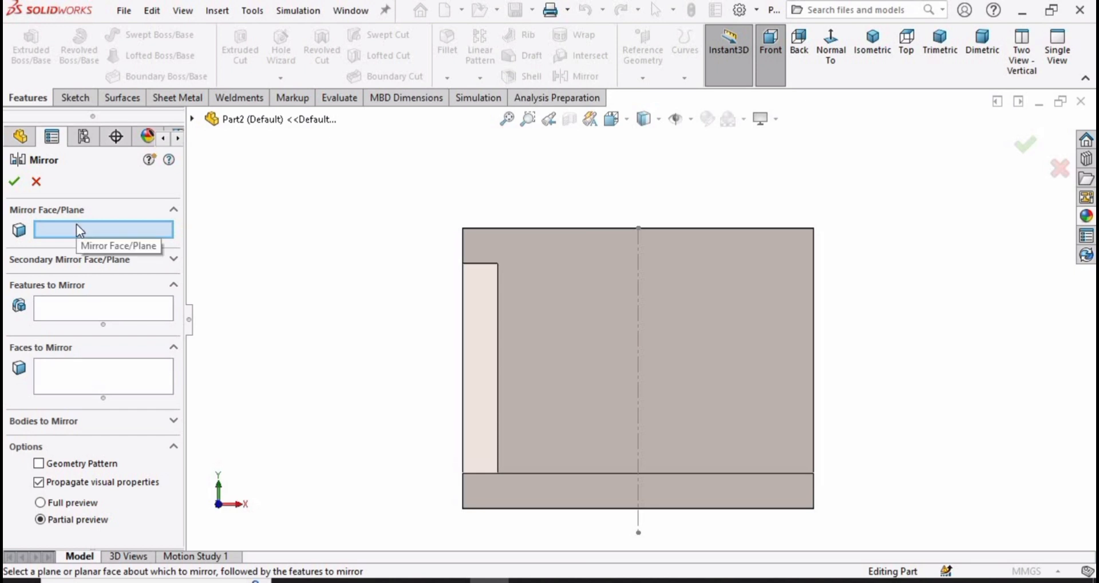
left_click(193, 119)
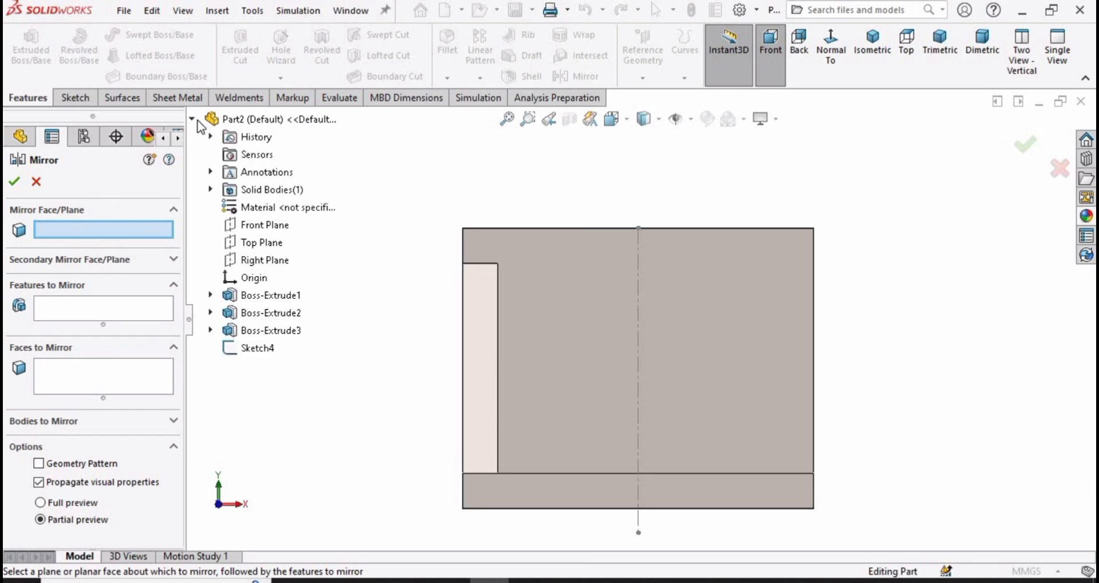
left_click(258, 262)
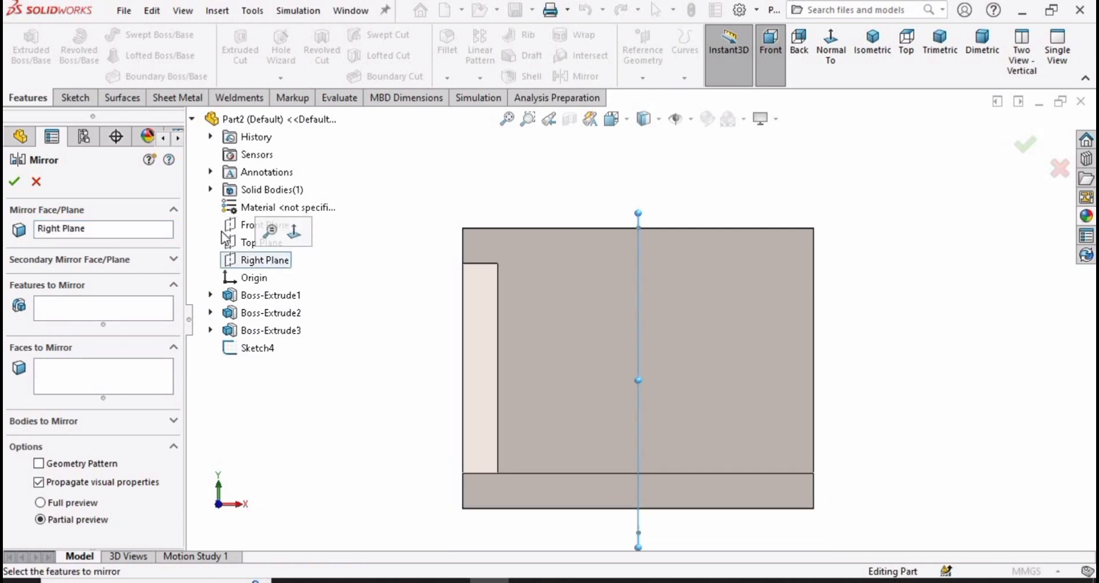
middle_click_drag(473, 319, 644, 224)
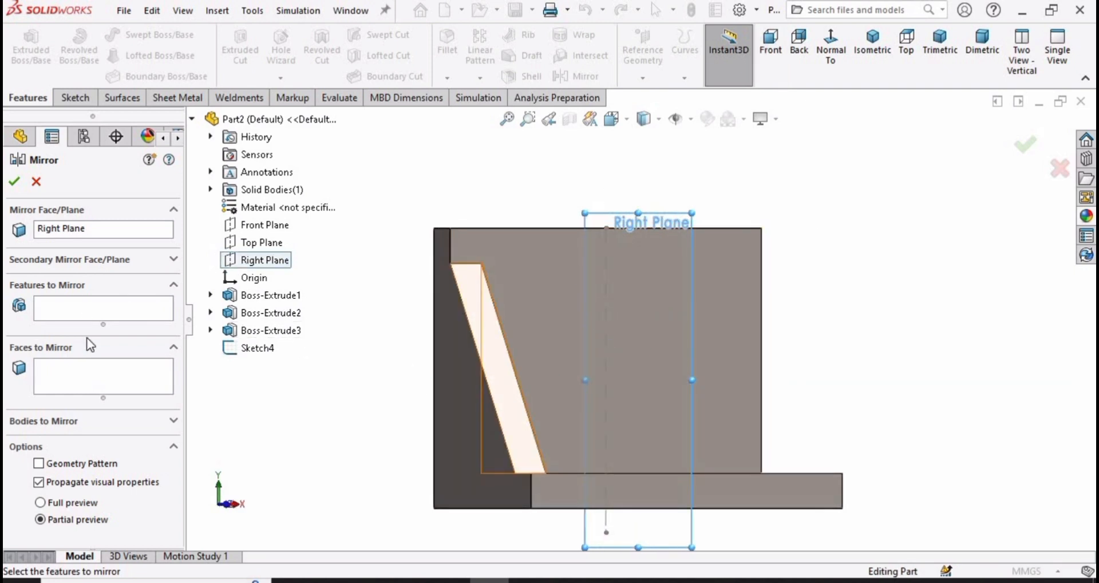
left_click(174, 284)
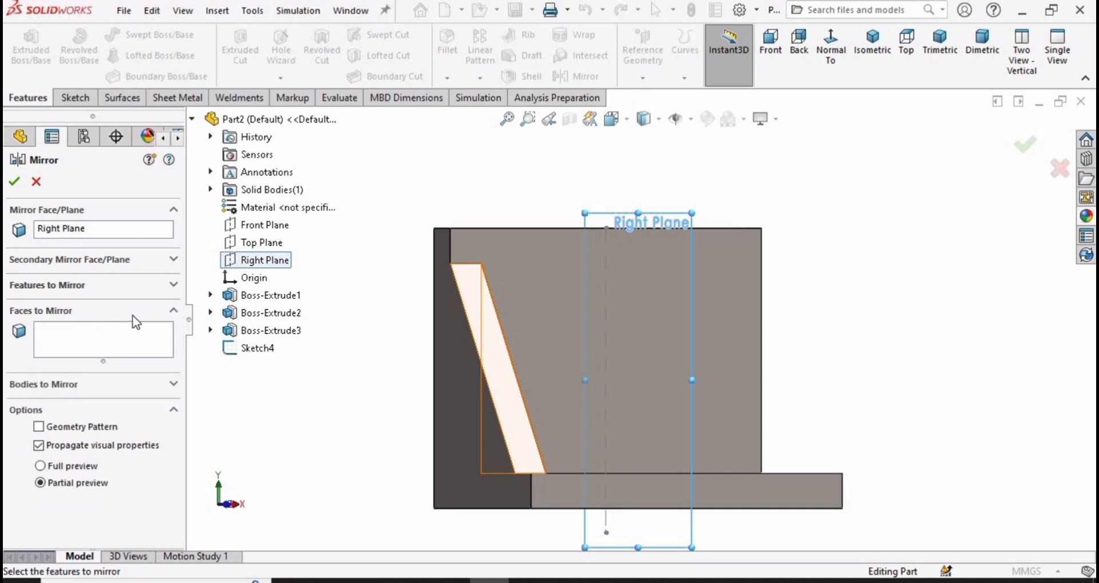
left_click(174, 311)
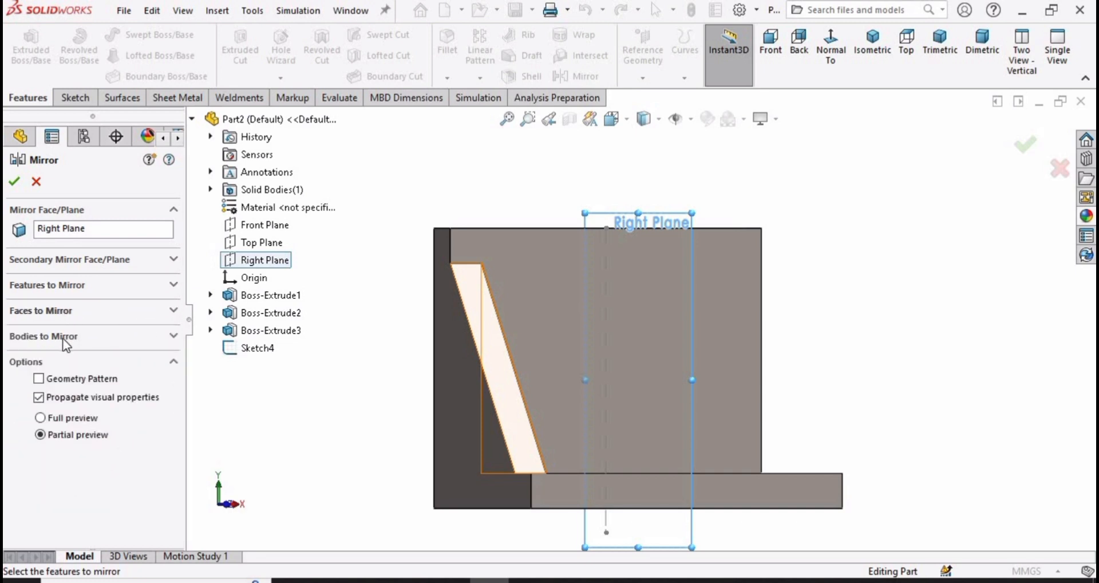
left_click(63, 337)
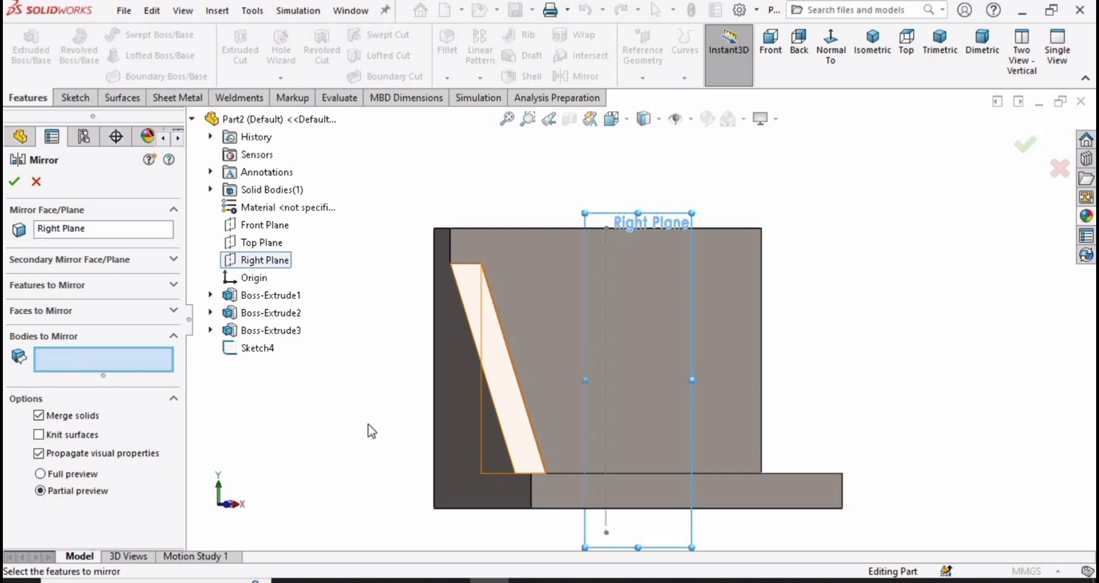
scroll(486, 410, "down", 3)
left_click(519, 373)
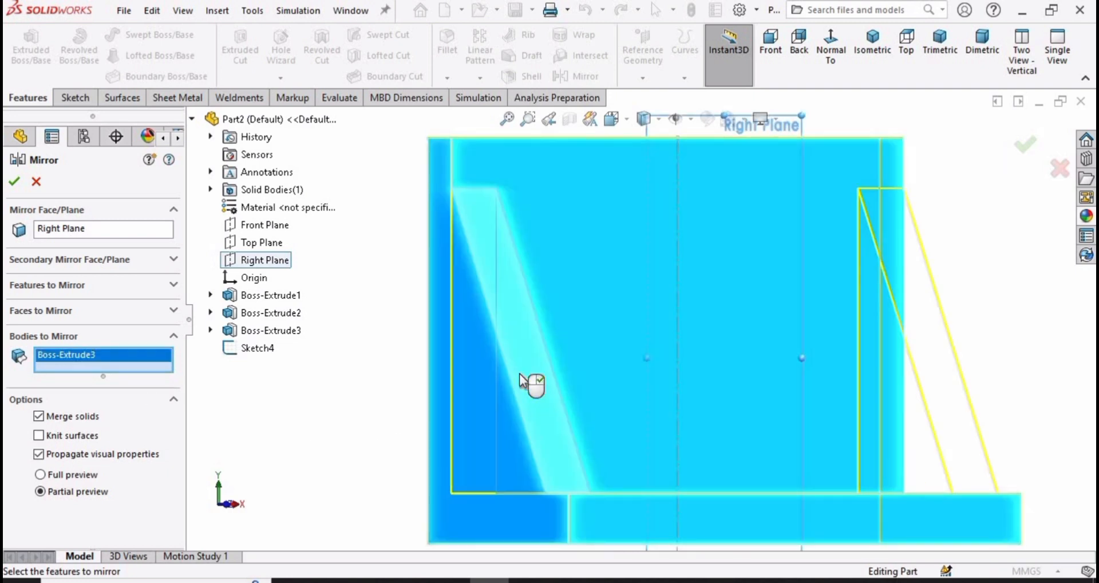
scroll(520, 373, "up", 3)
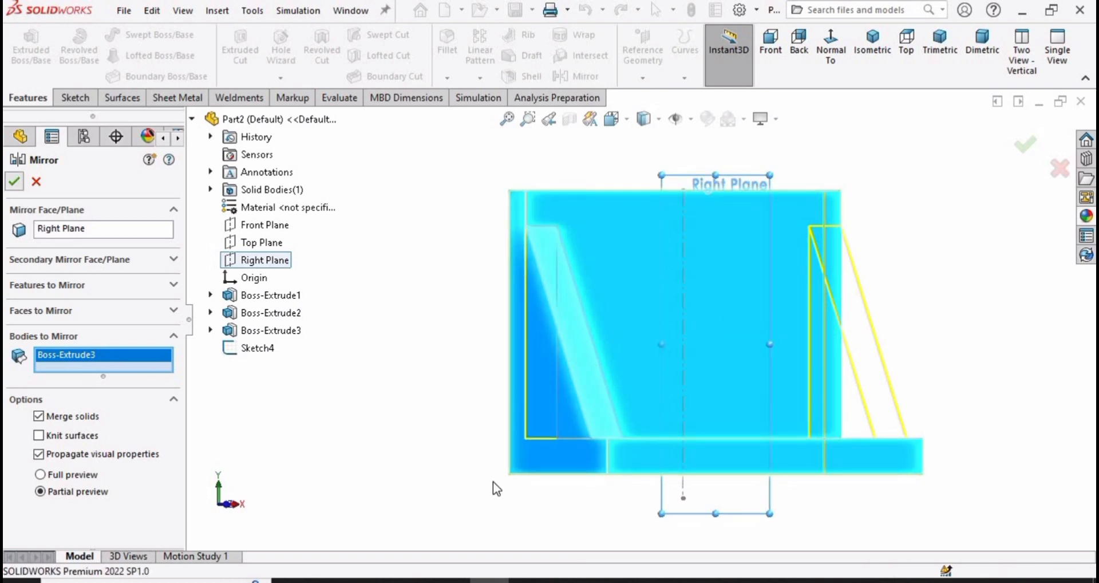
middle_click_drag(795, 351, 700, 237)
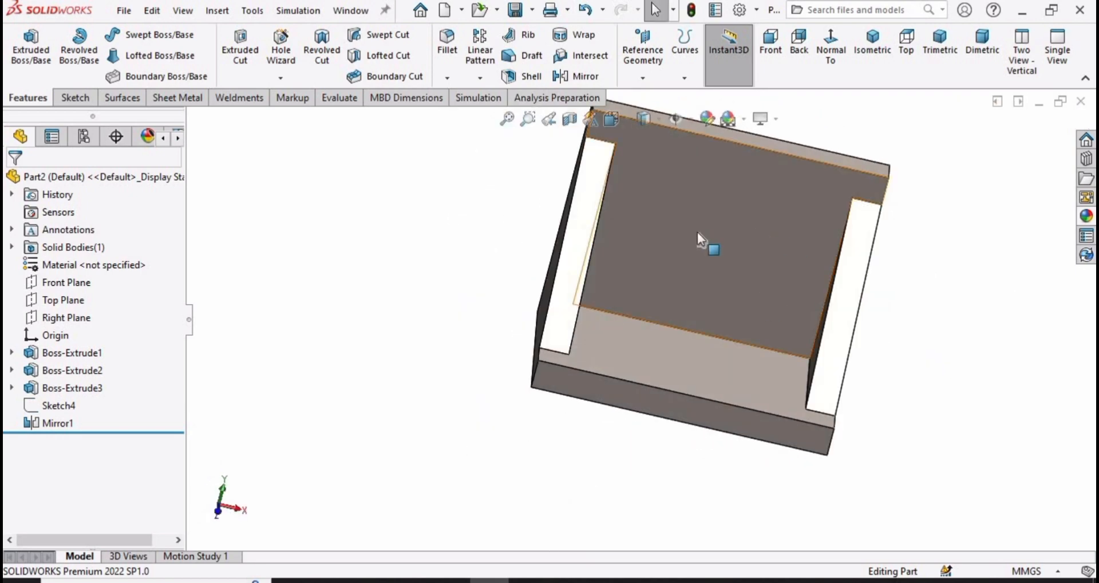
Step: On the rear wall's front face, sketch a center rectangle about 46 mm wide and 30 mm high, centred above the origin between the ribs
key("ctrl+1")
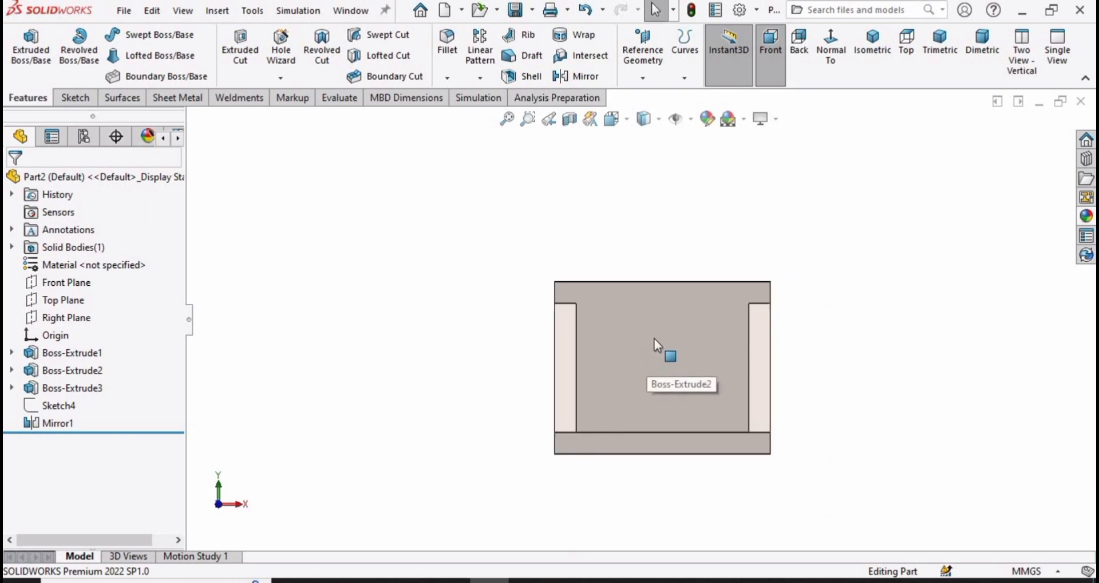
left_click(655, 340)
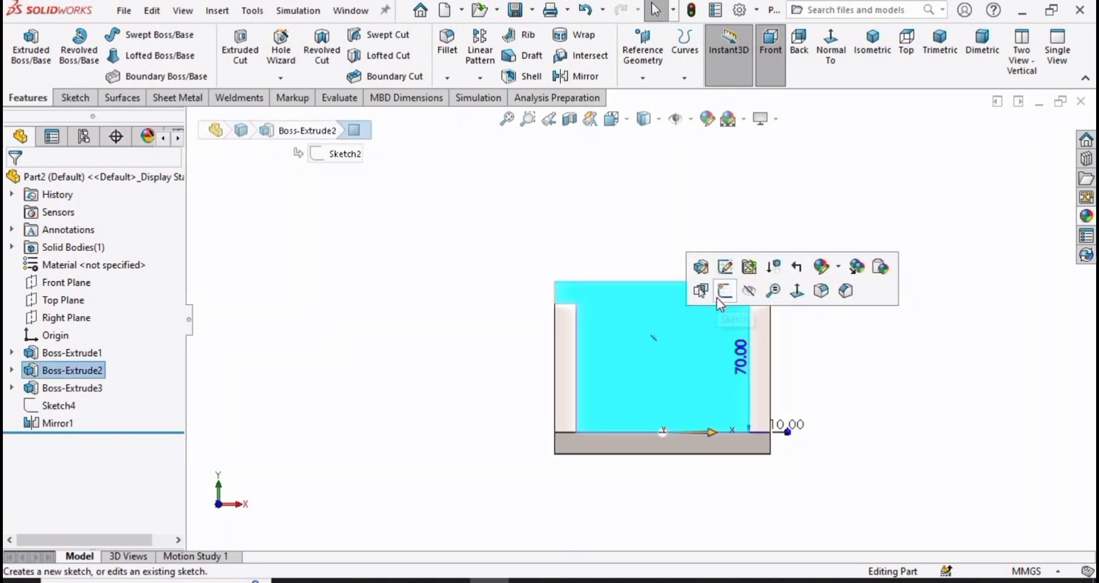
left_click(719, 297)
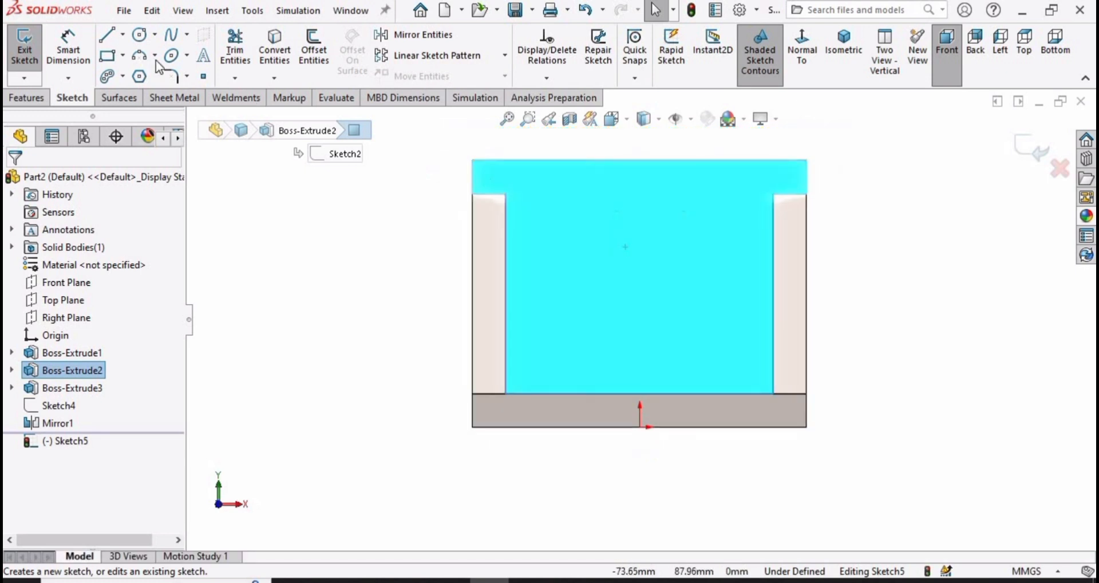
left_click(123, 56)
left_click(145, 97)
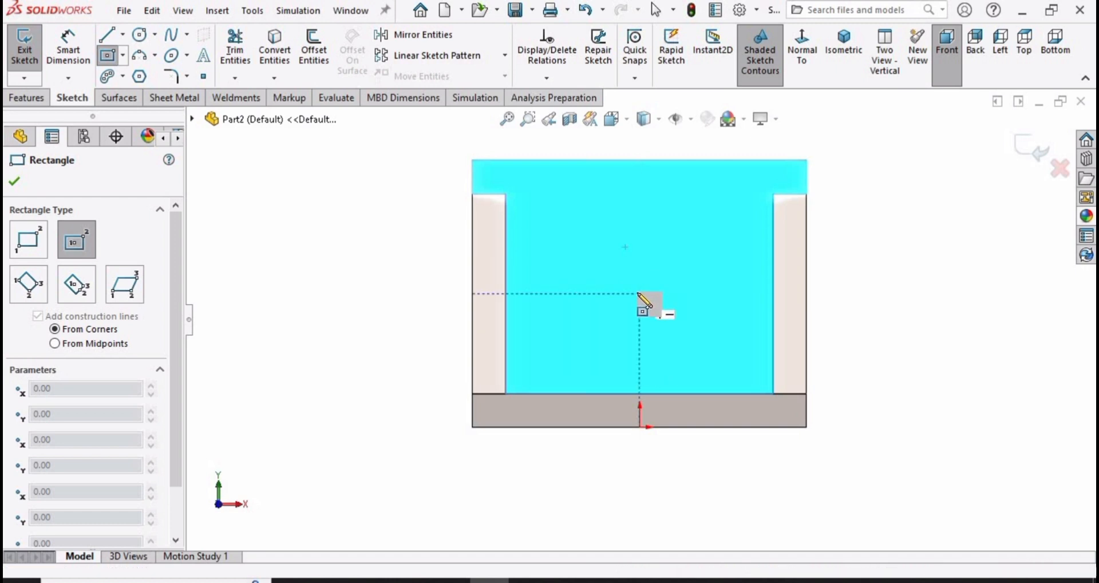
left_click(639, 294)
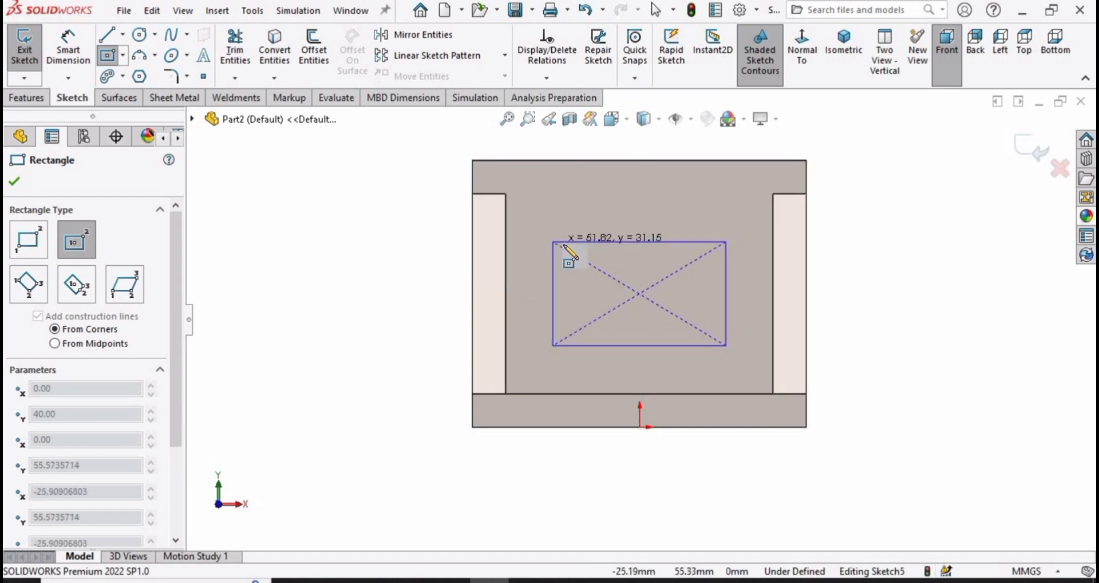
left_click(563, 245)
key("Escape")
left_click(639, 293)
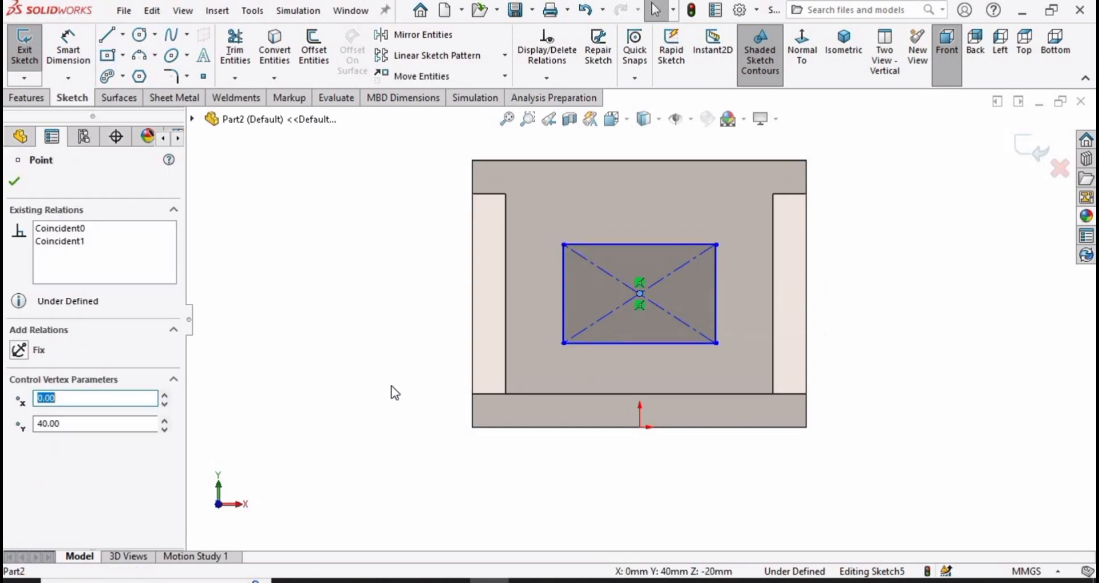
Step: Dimension the rectangle's center point 20 mm above the top edge of the base plate
left_click(83, 64)
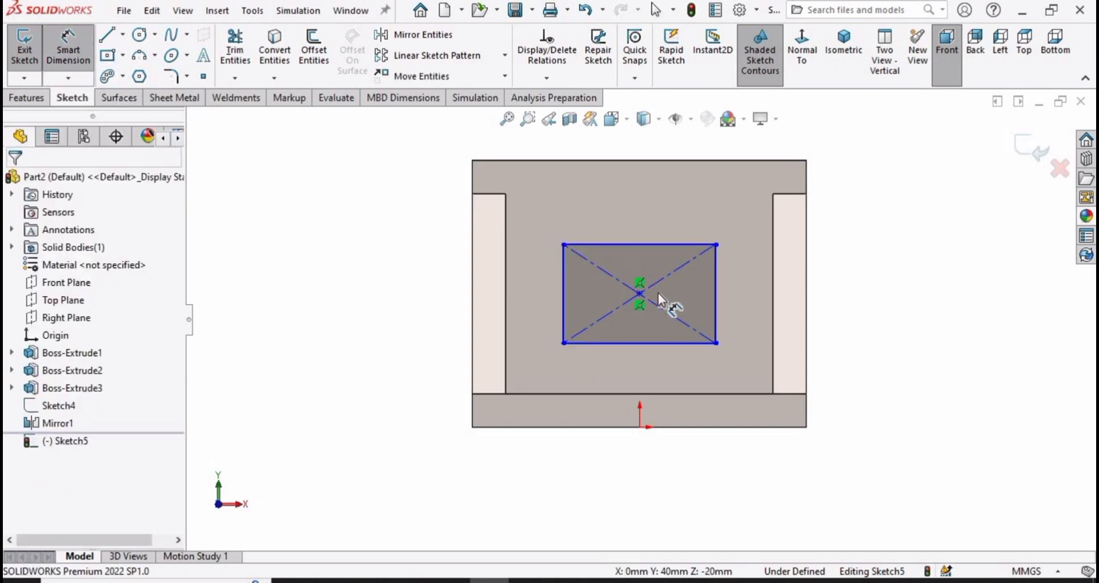
left_click(639, 294)
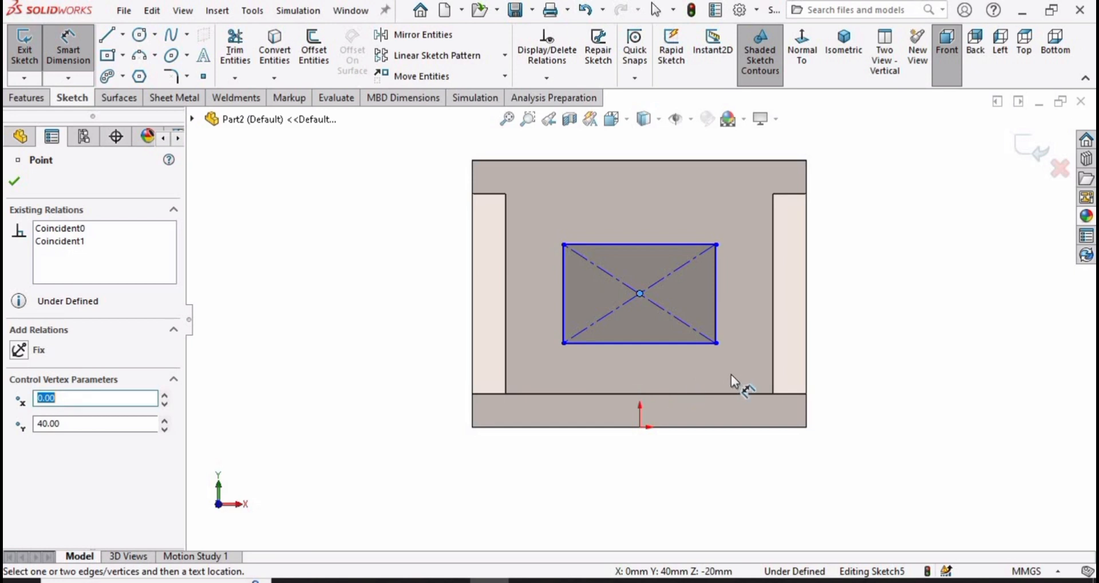
left_click(757, 394)
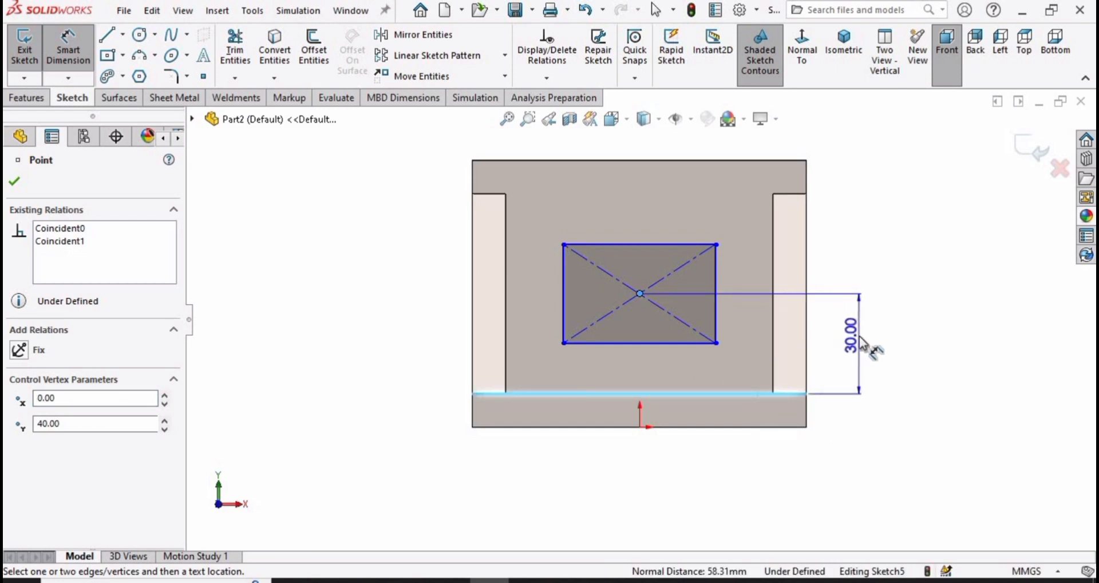
left_click(864, 343)
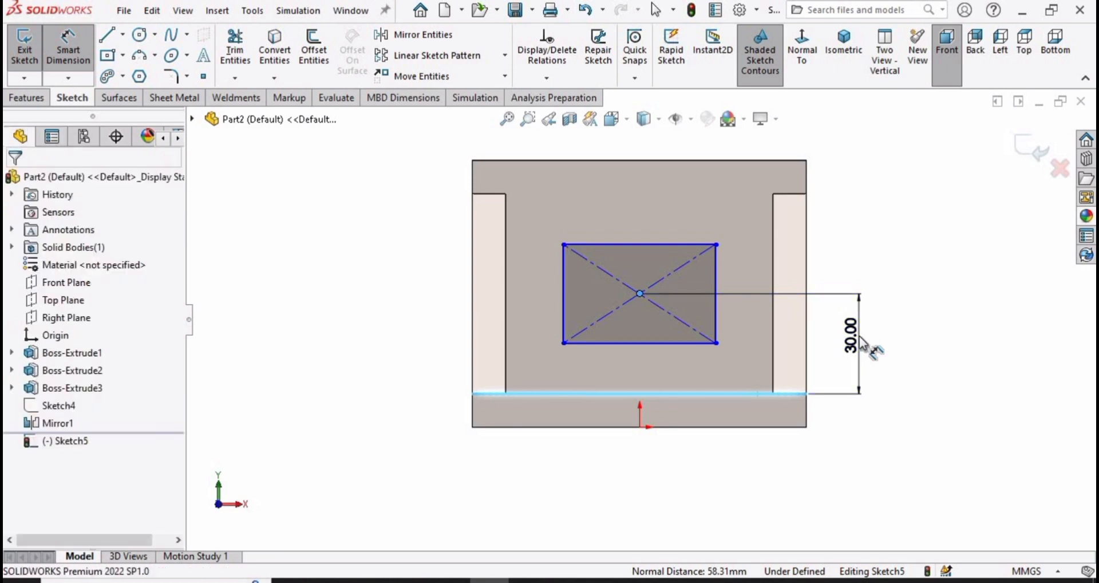
type("20")
key("Return")
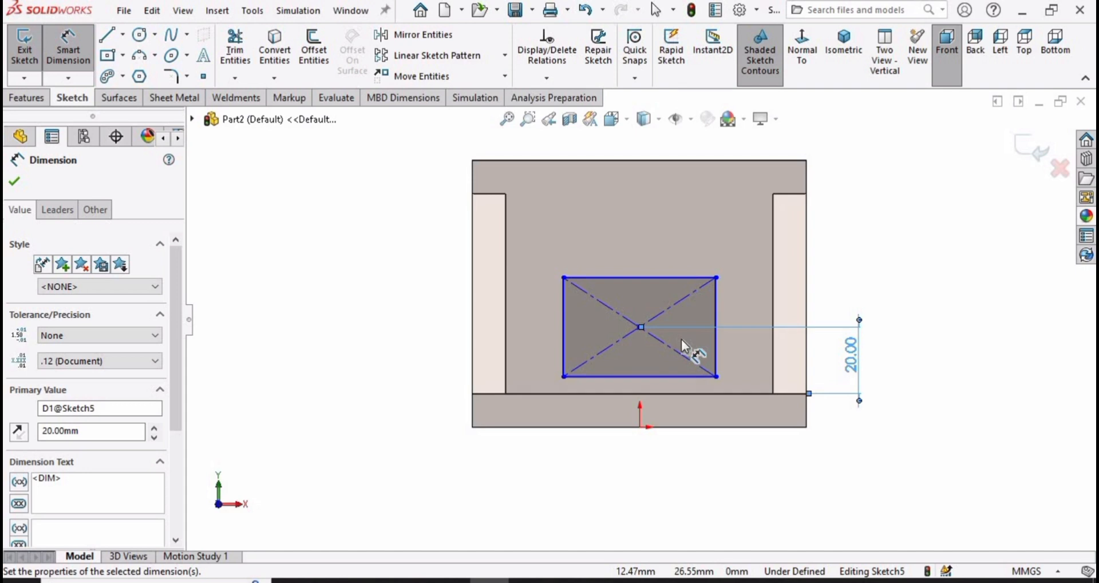
Step: Dimension the rectangle 15 mm high and 50 mm wide
left_click(564, 312)
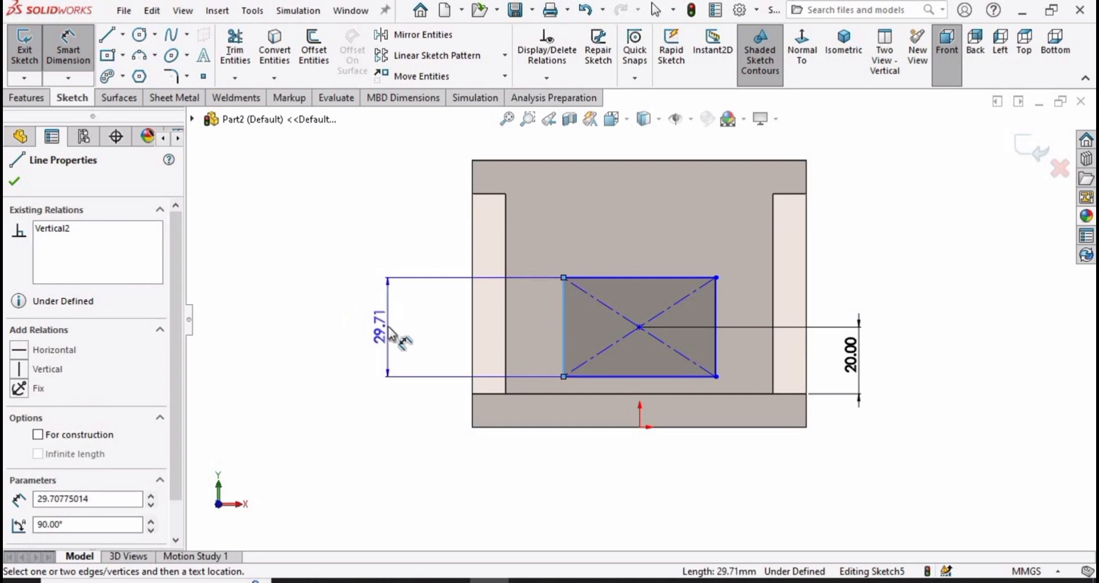
left_click(388, 327)
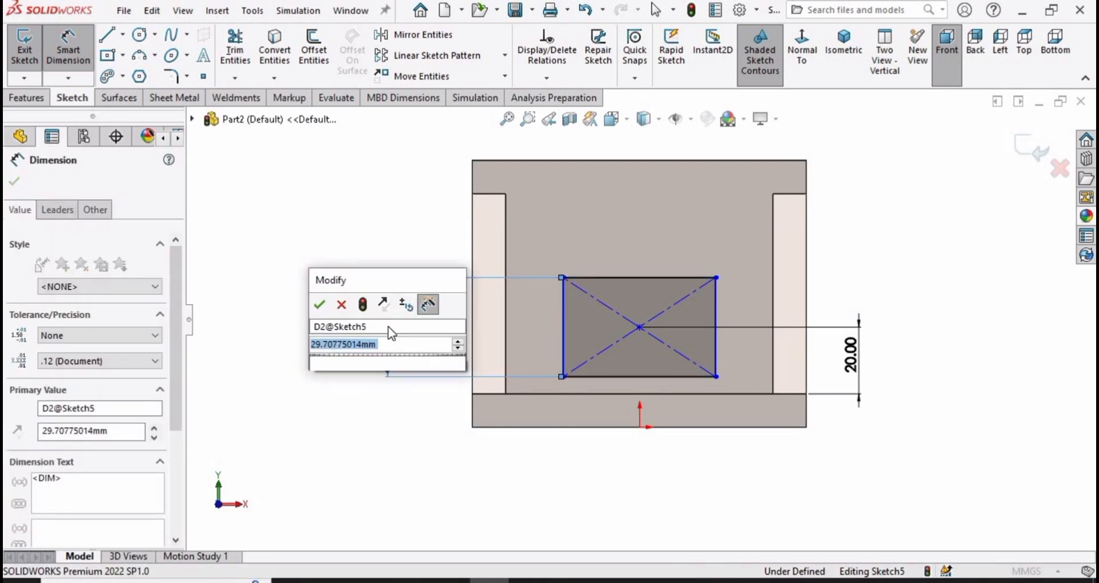
type("15")
key("Return")
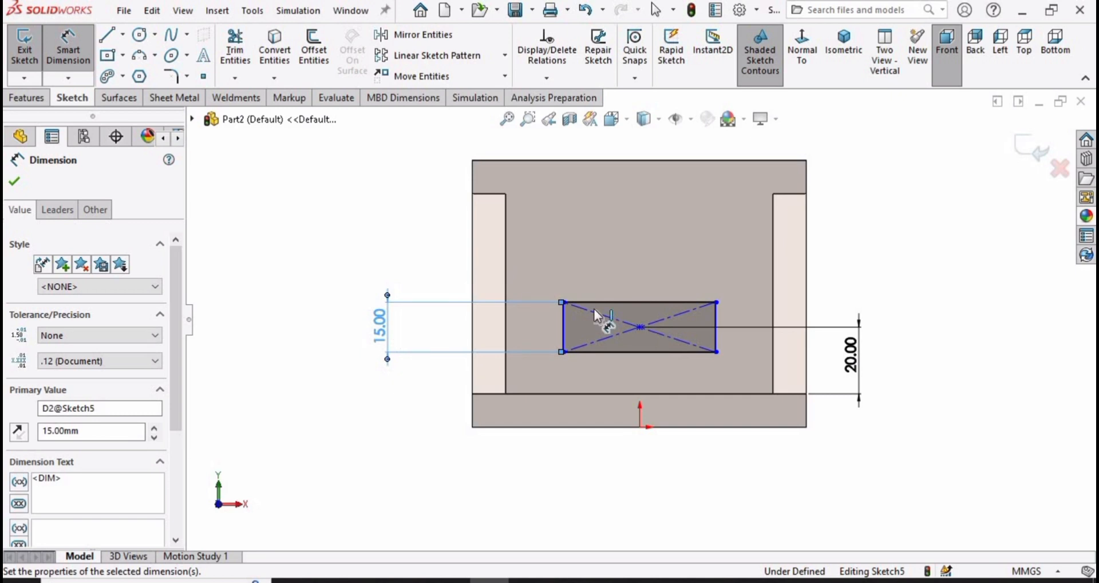
left_click(623, 224)
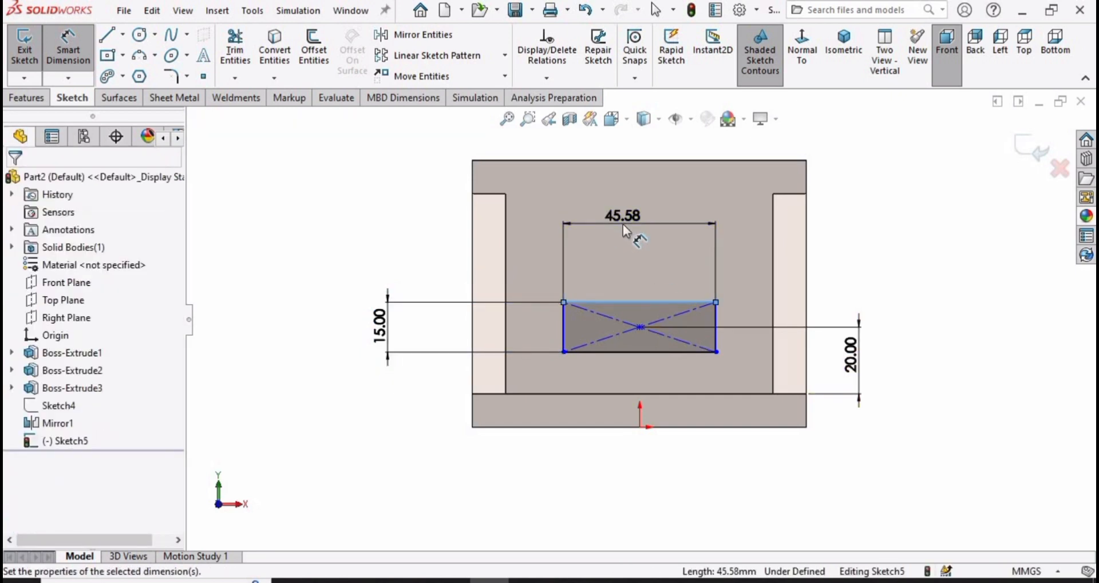
type("50")
key("Return")
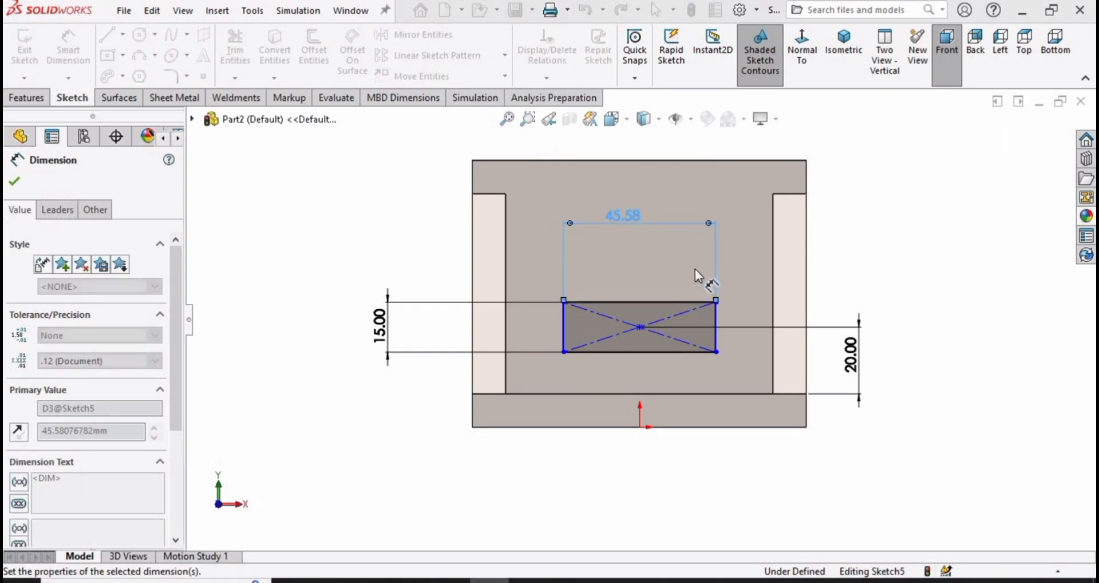
Step: Accept the rectangle's 35 mm width and cut the 35 × 15 mm profile through the rear wall with the Through All end condition
left_click(19, 184)
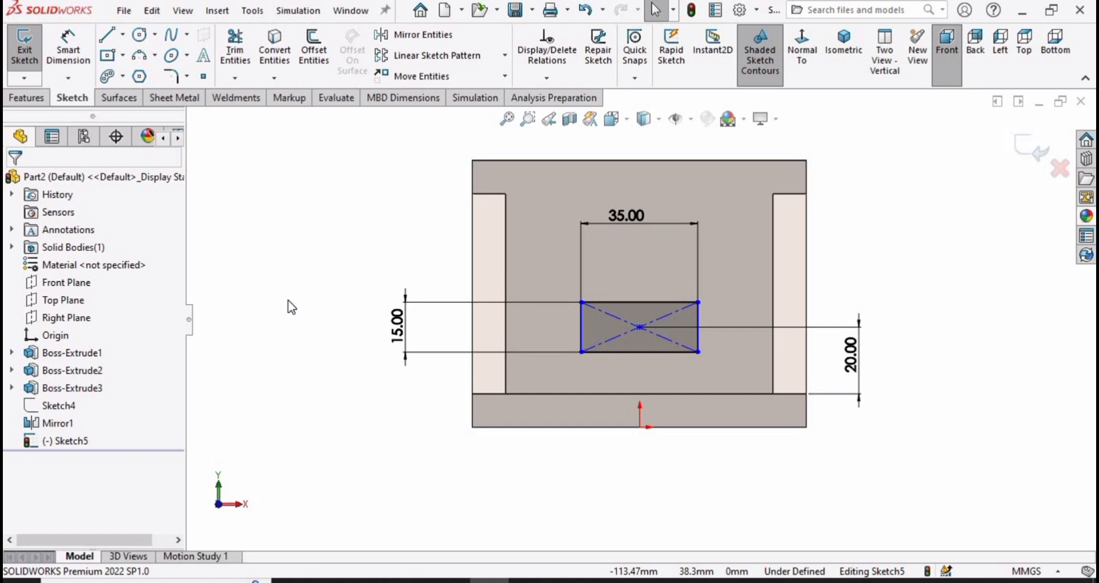
middle_click_drag(371, 350, 399, 378)
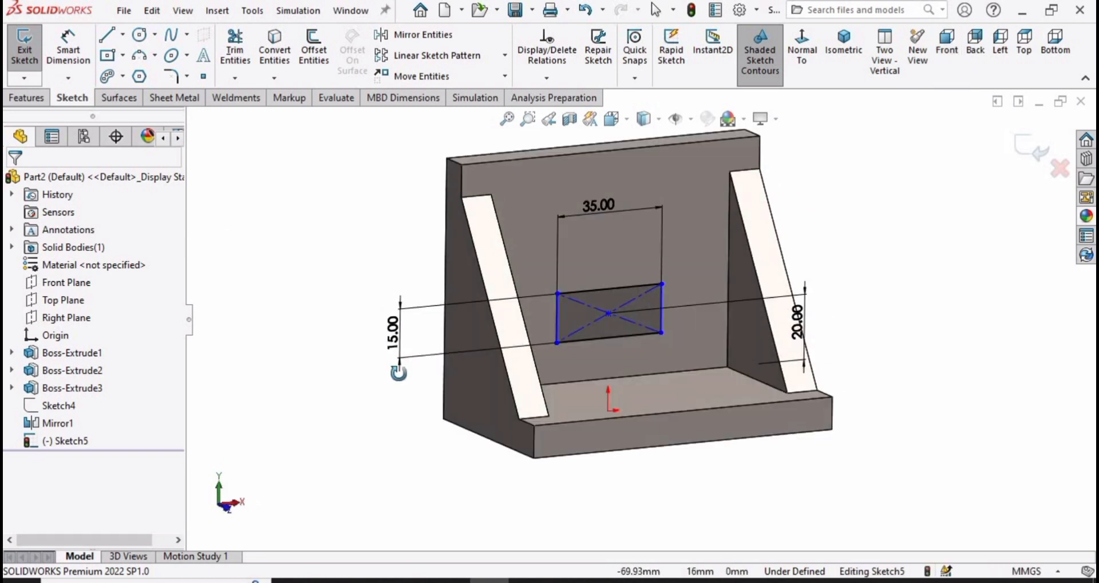
left_click(27, 97)
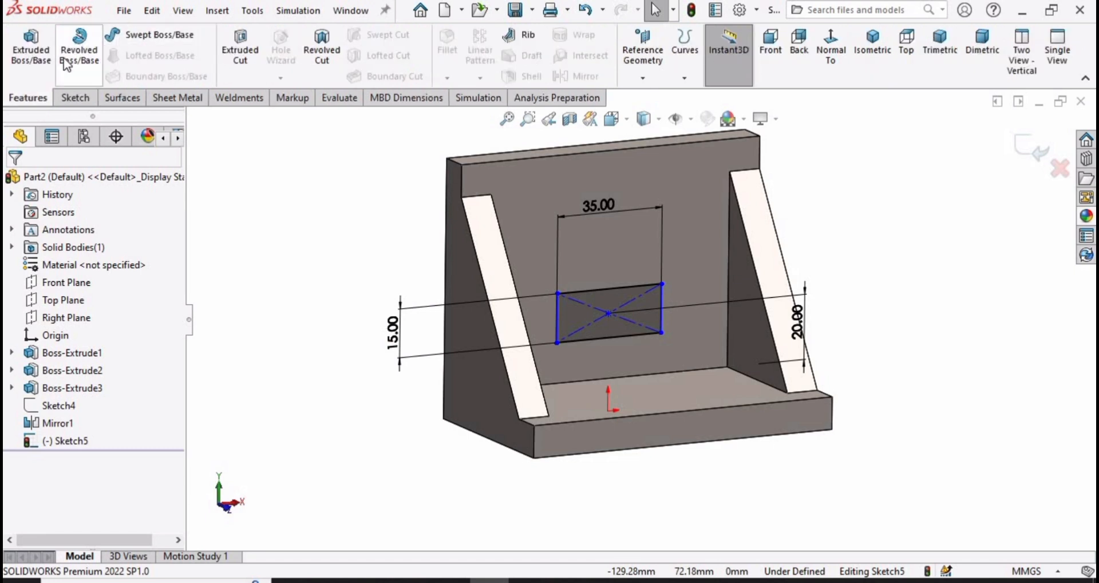
left_click(240, 54)
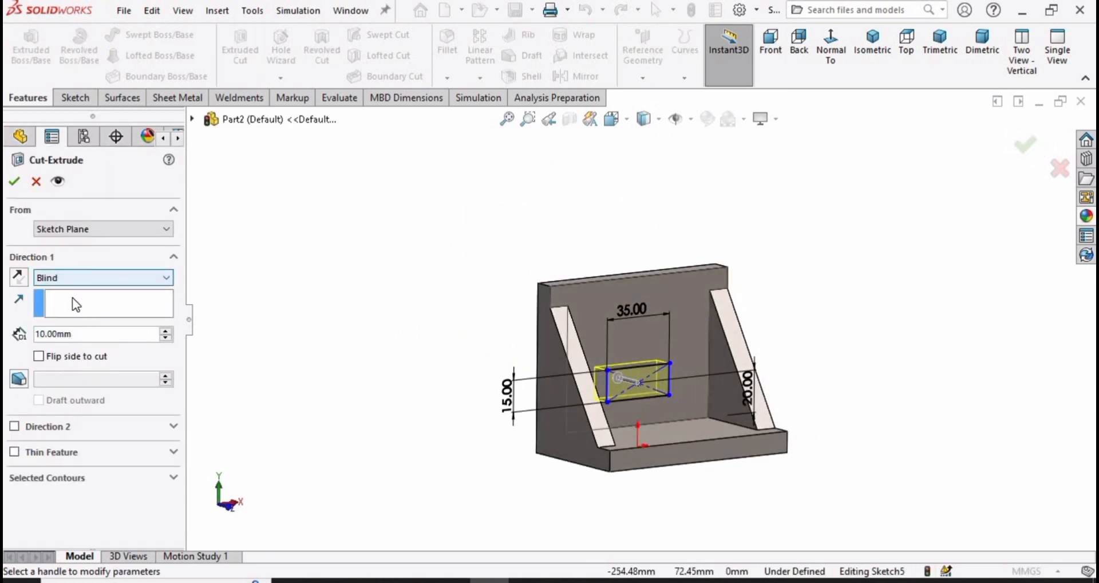
left_click(104, 277)
left_click(58, 299)
scroll(633, 418, "down", 5)
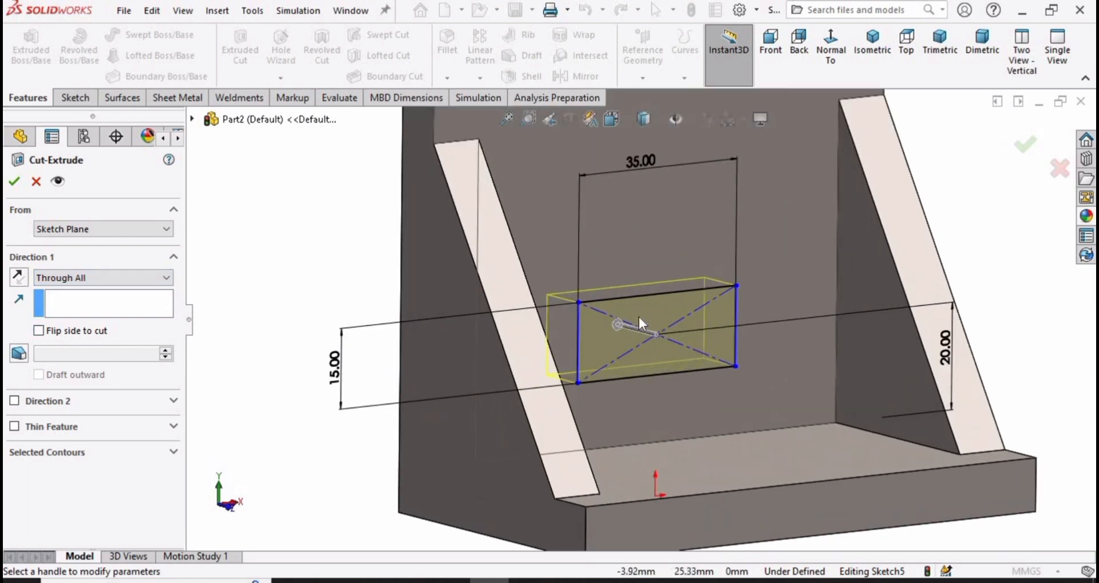
scroll(639, 317, "down", 2)
left_click(14, 182)
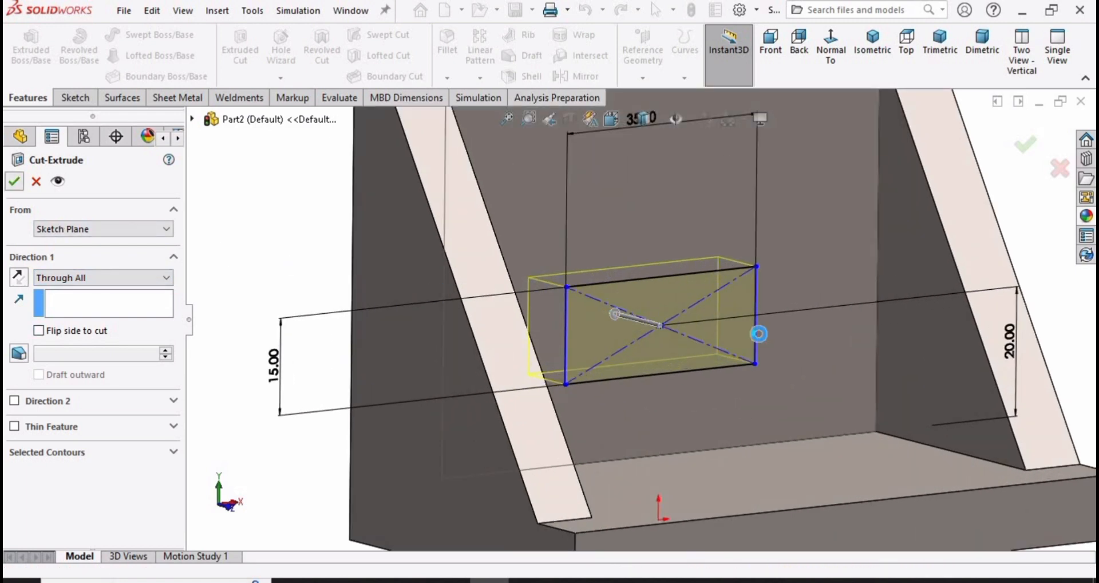
left_click(322, 328)
Step: On the base plate's upper face, sketch a center rectangle about 29 mm wide and 19 mm deep, centred in front of the origin
scroll(741, 434, "up", 3)
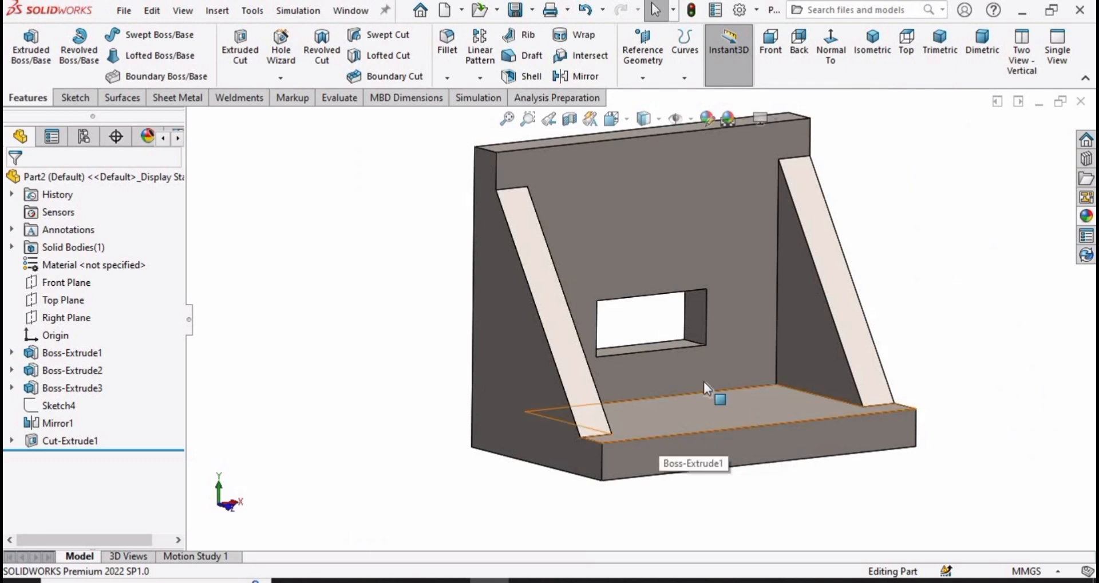
middle_click_drag(744, 400, 731, 427)
left_click(731, 427)
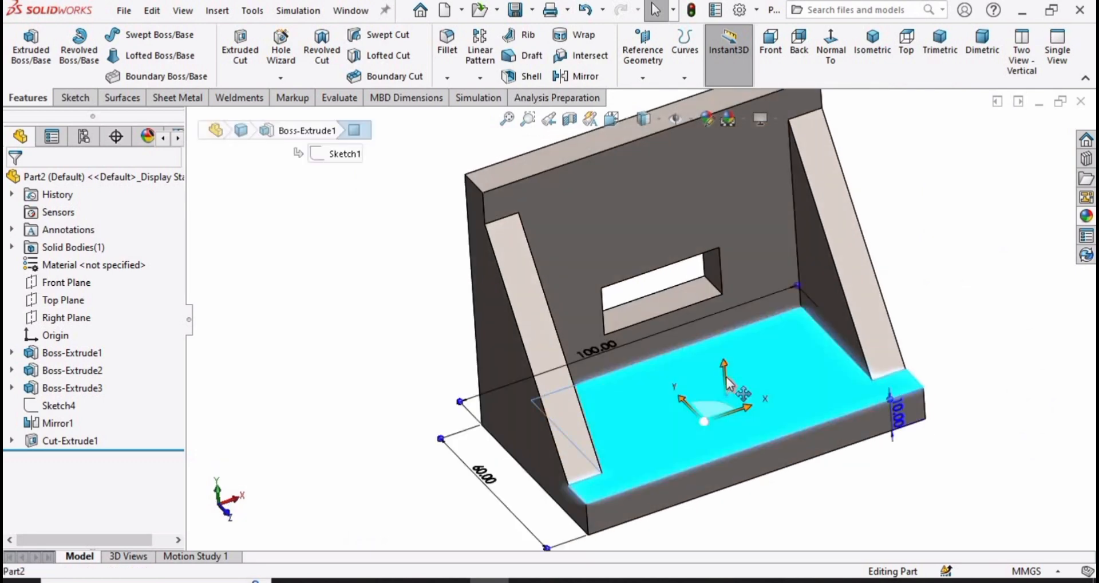
left_click(792, 345)
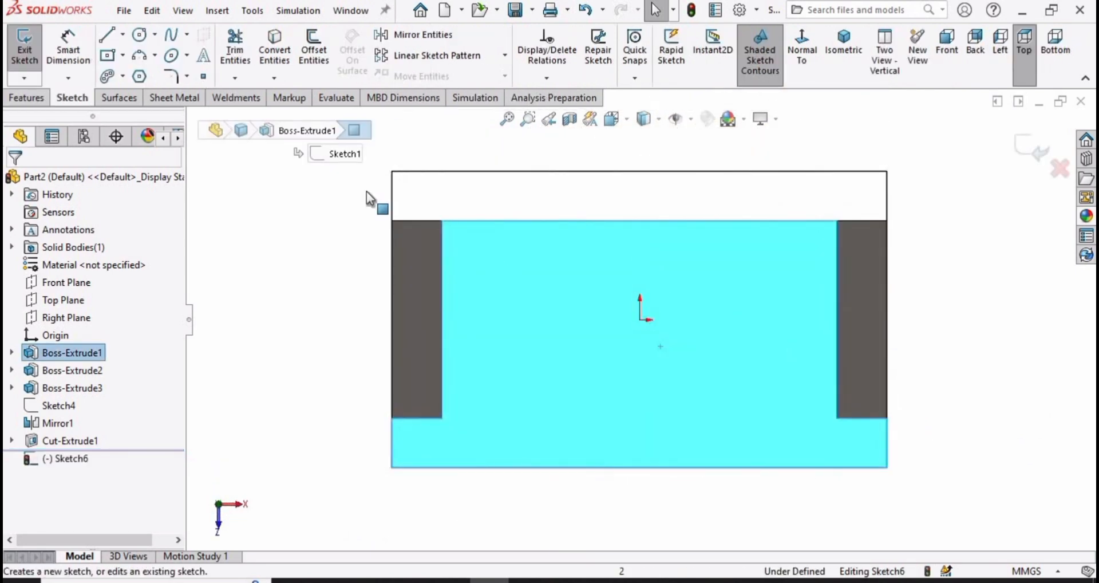
left_click(107, 56)
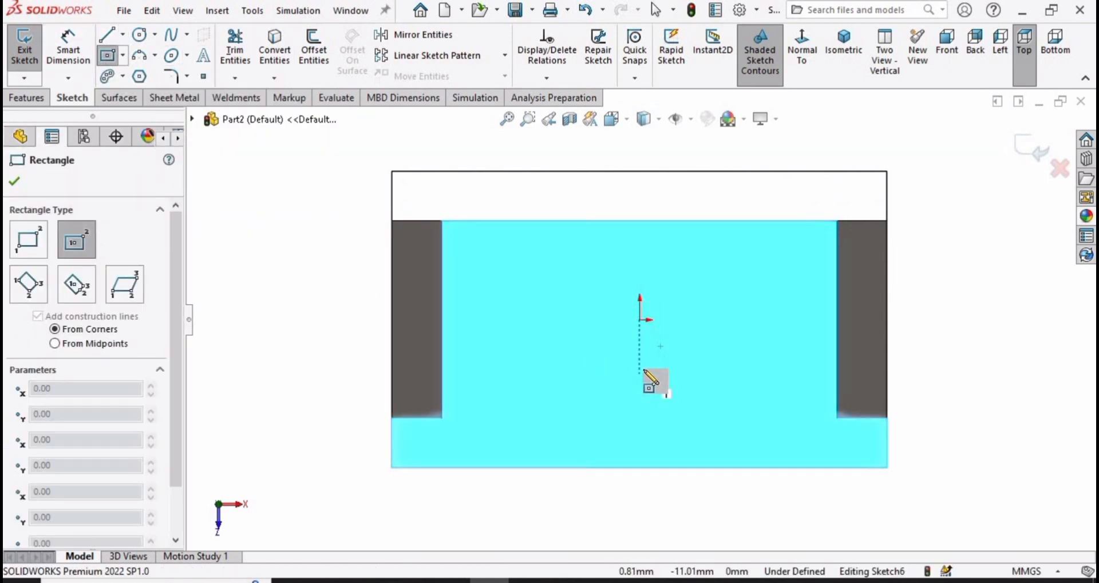
left_click(640, 367)
left_click(567, 320)
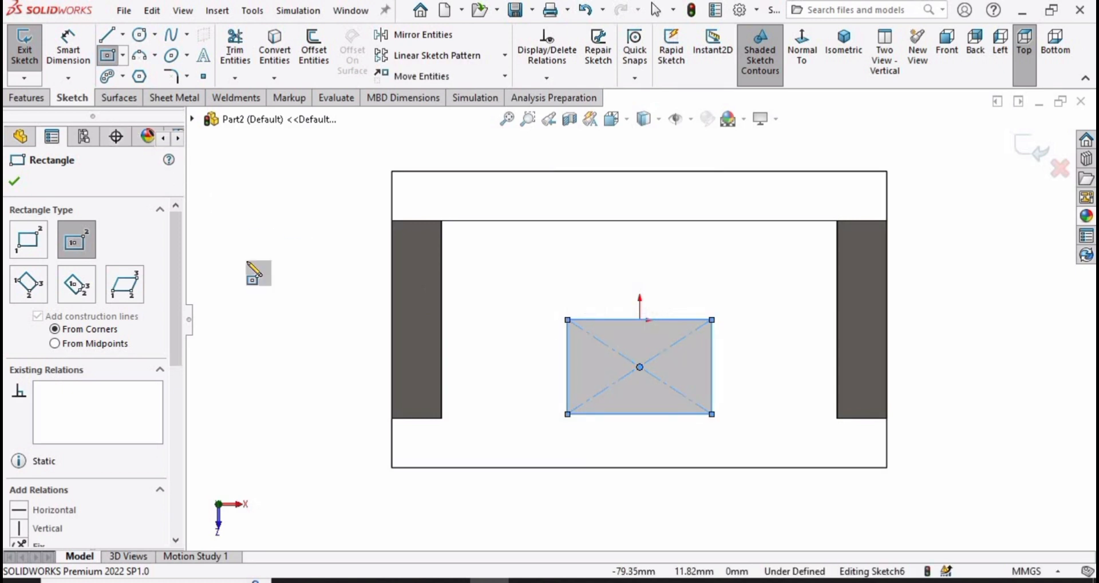
Step: Dimension the rectangle's center point 25 mm from the base plate's front edge
left_click(68, 50)
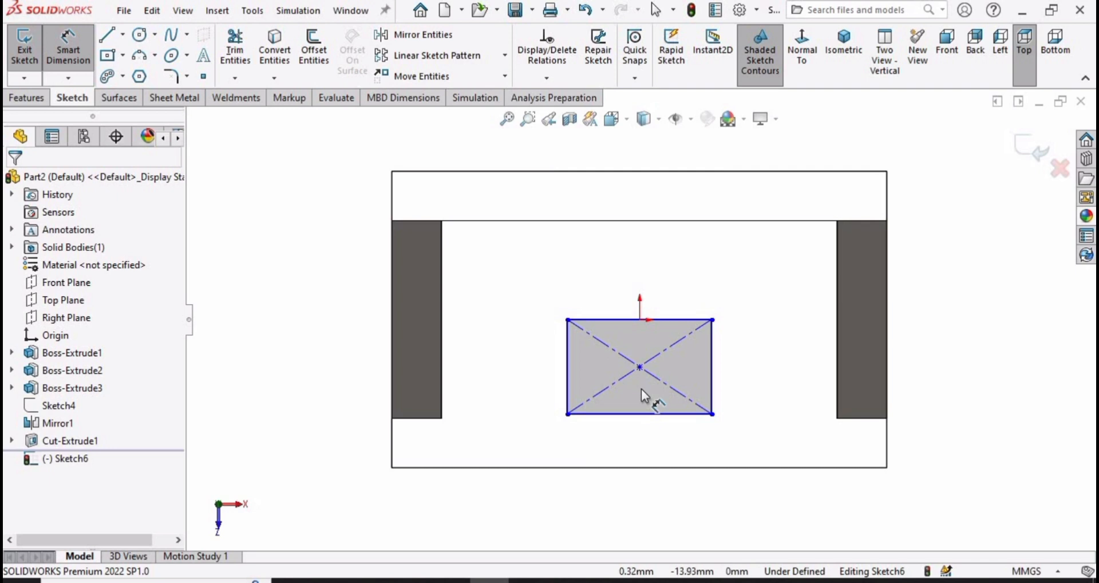
left_click(640, 368)
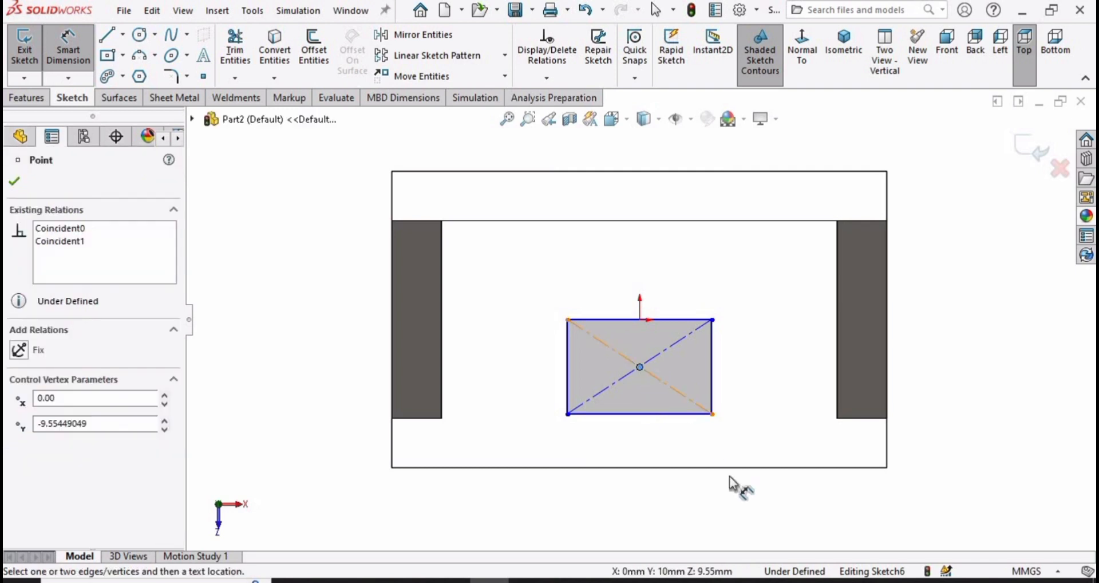
left_click(721, 468)
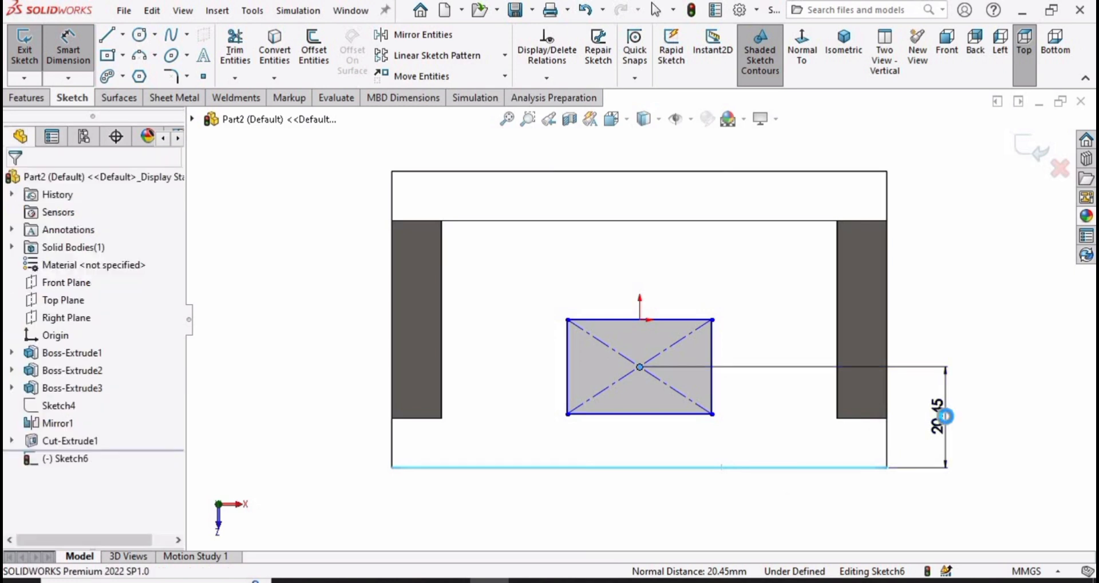
left_click(945, 416)
type("25")
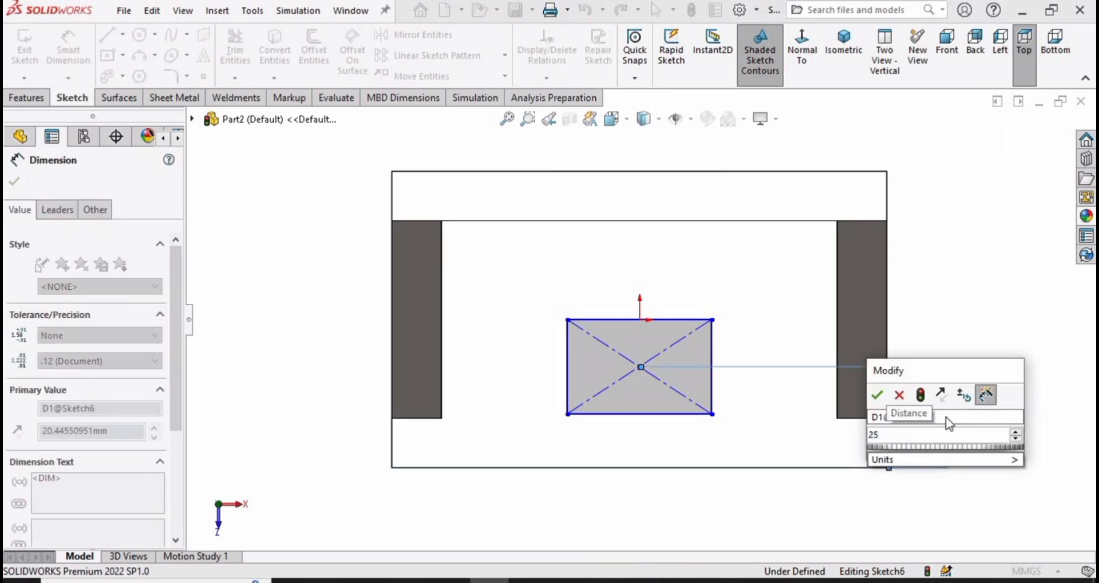
key("Return")
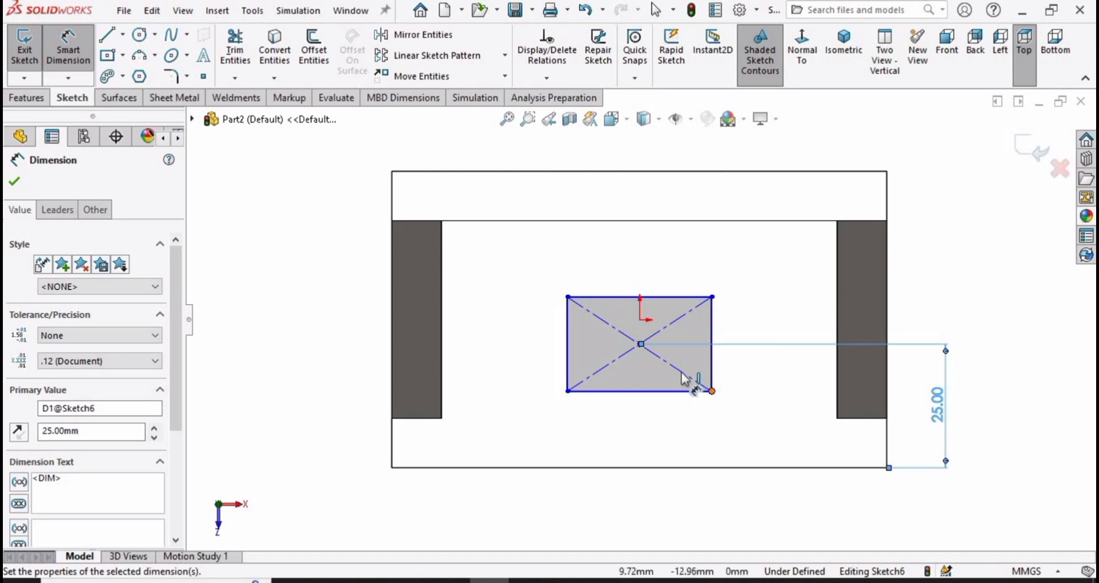
Step: Dimension the base plate rectangle as a 15 × 15 mm square
left_click(612, 296)
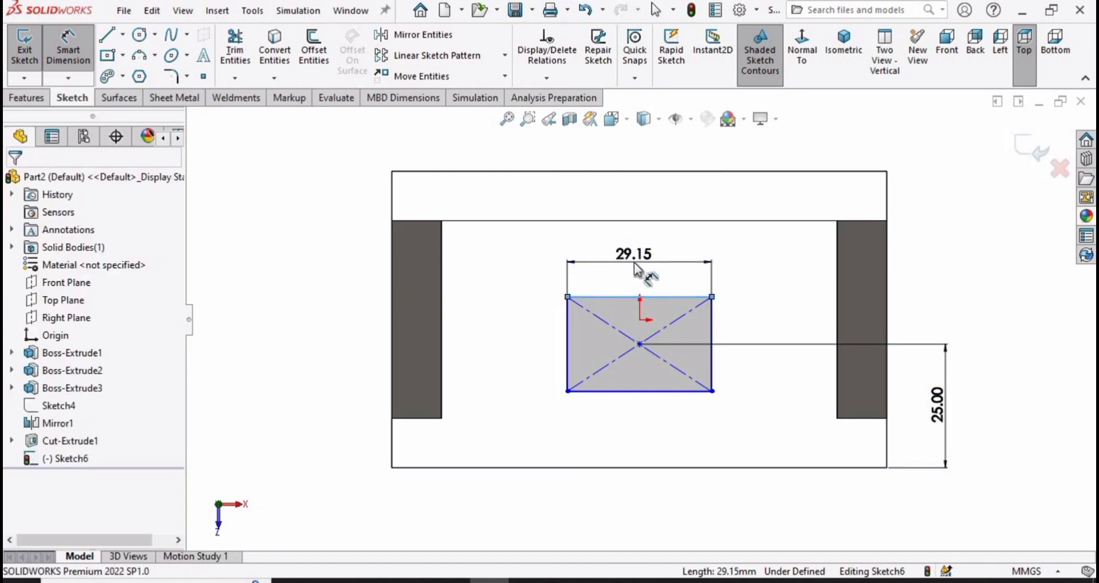
left_click(634, 262)
type("15")
key("Return")
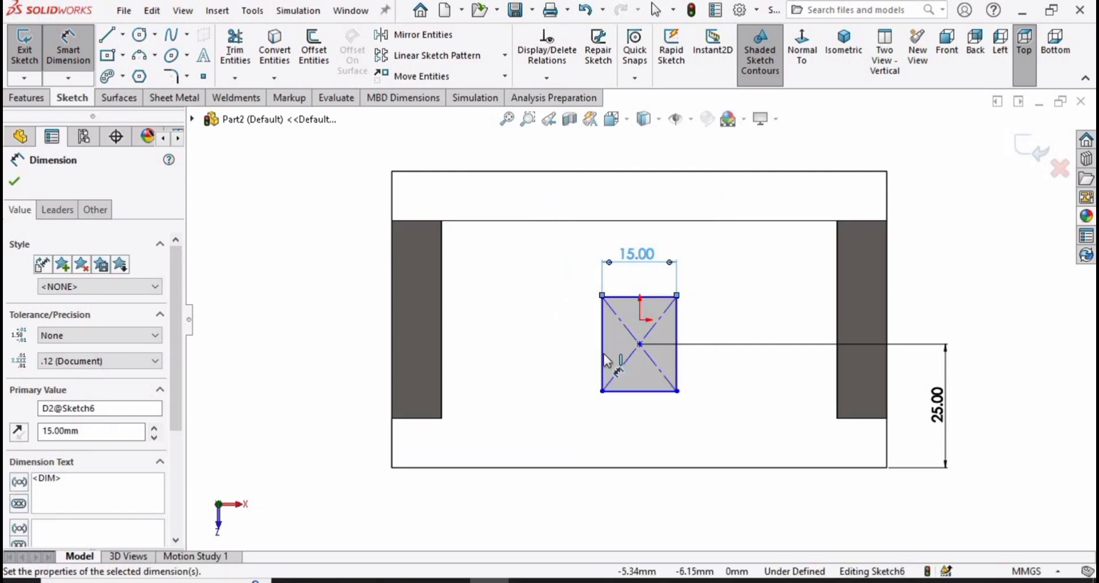
left_click(603, 368)
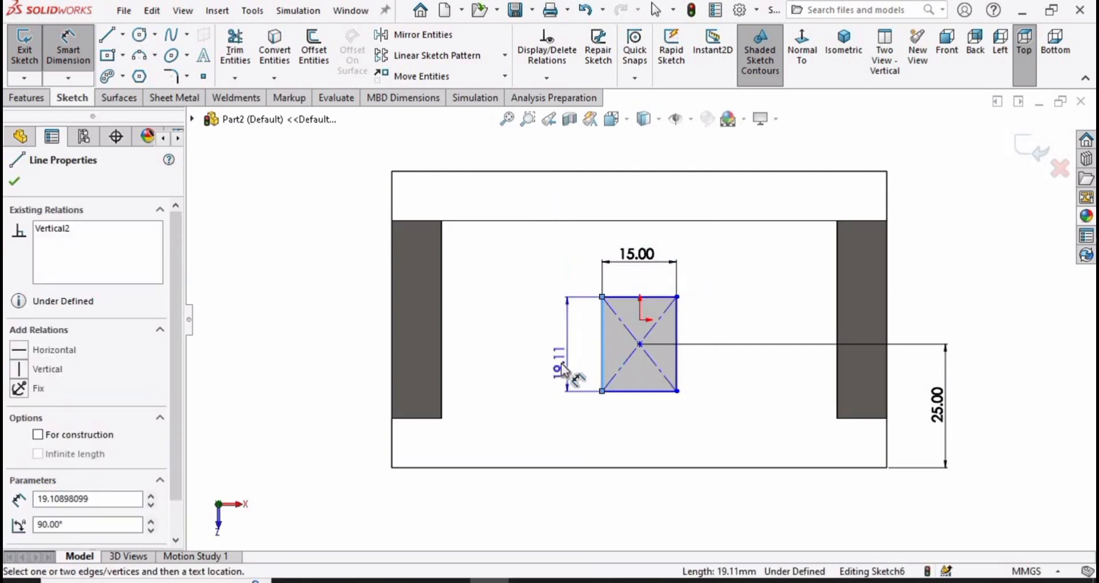
left_click(548, 364)
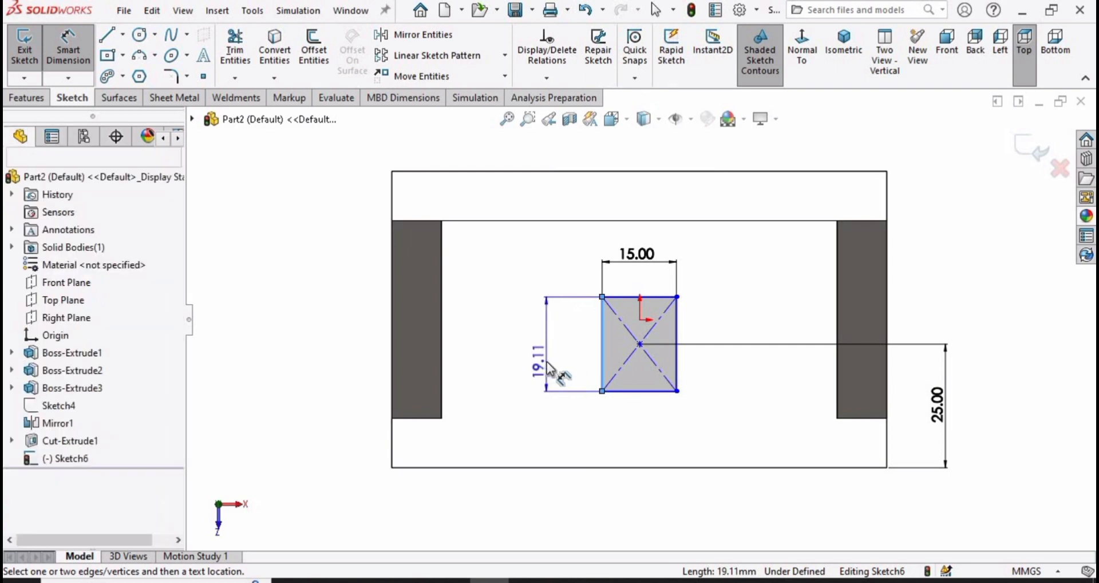
type("15")
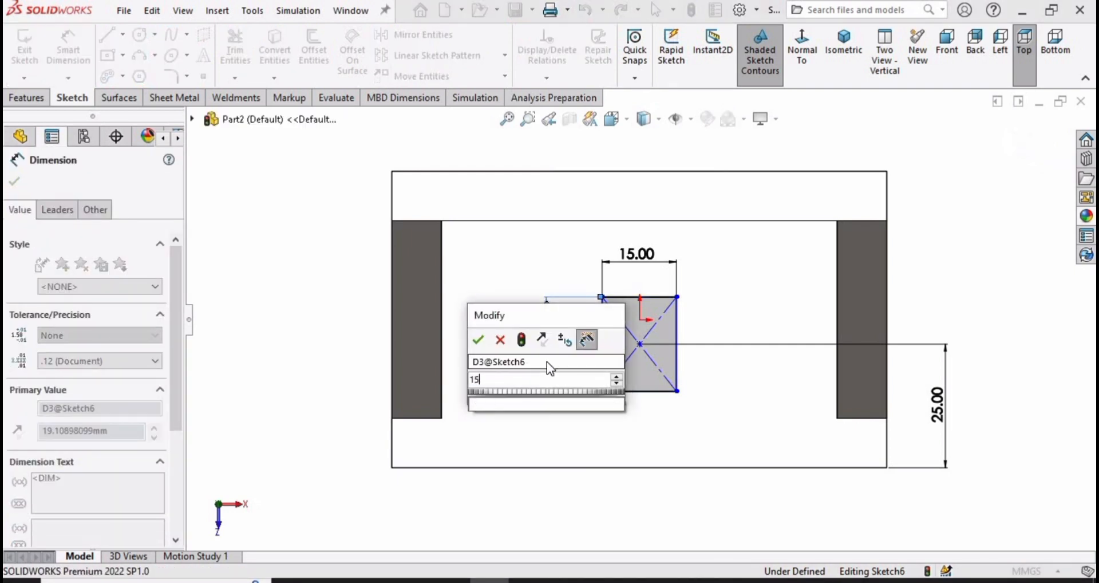
key("Return")
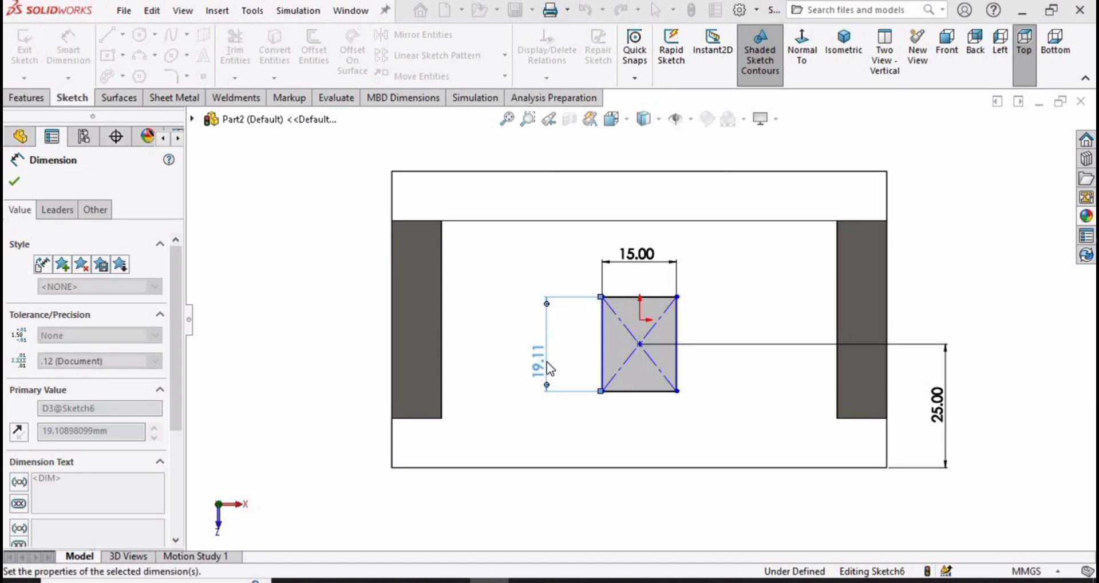
left_click(14, 182)
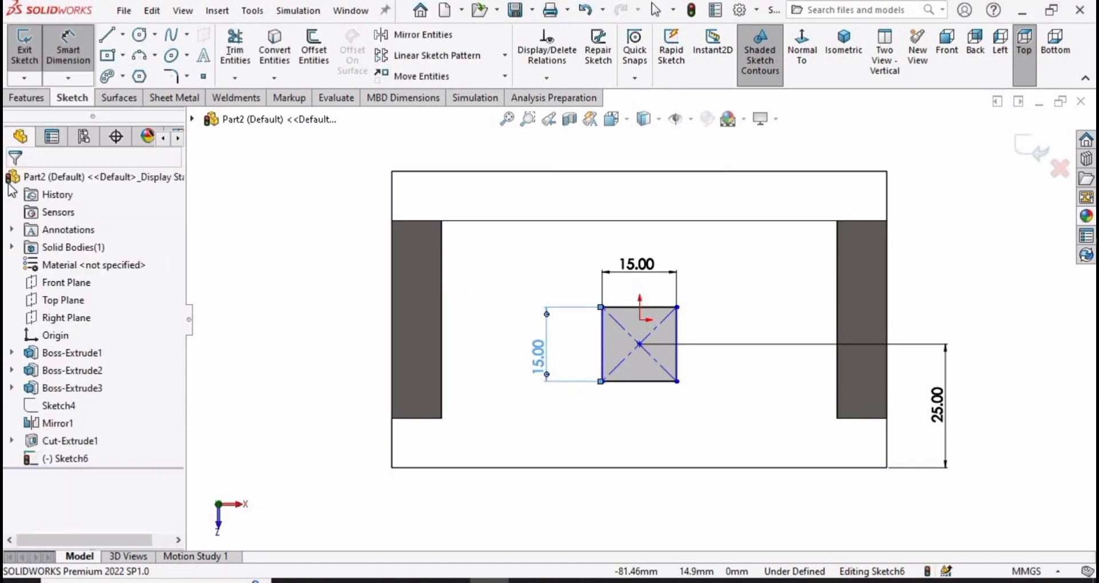
Step: Cut the 15 mm square through the base plate with the Through All end condition
left_click(23, 99)
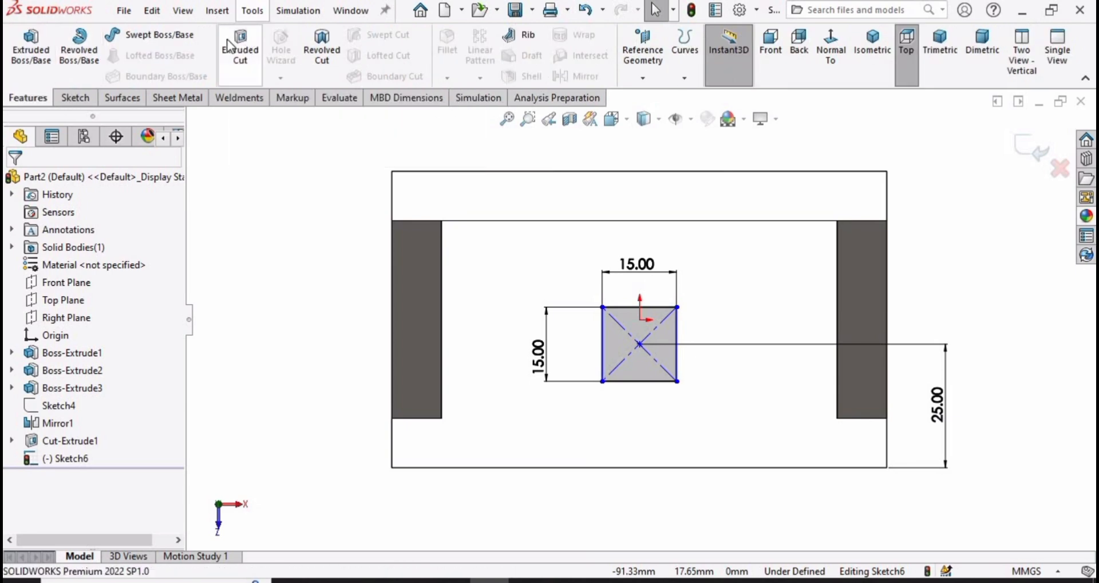
left_click(242, 52)
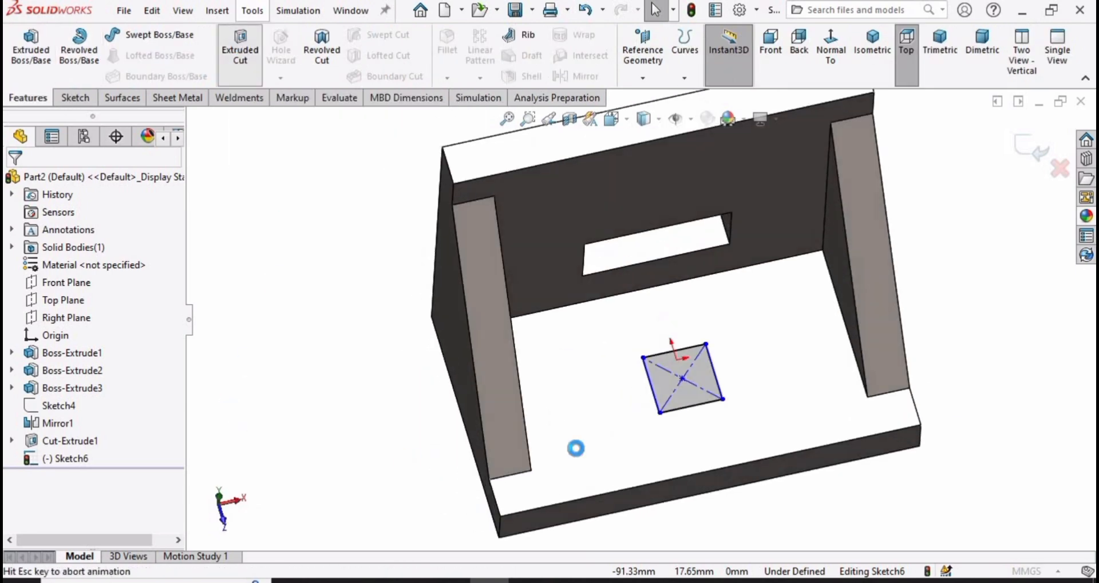
scroll(716, 420, "down", 3)
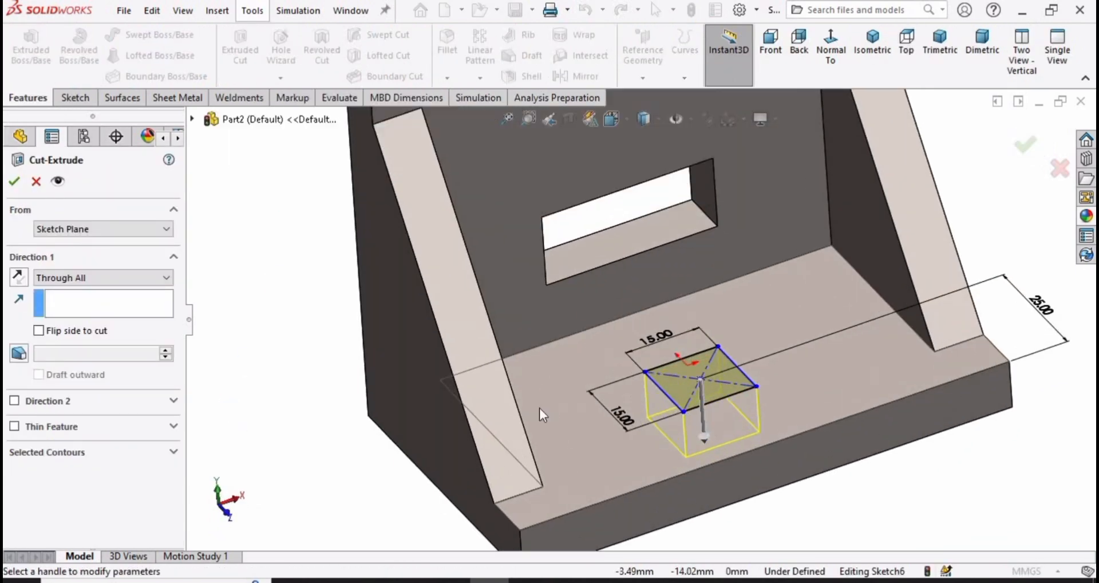
left_click(108, 282)
left_click(107, 282)
scroll(692, 442, "down", 1)
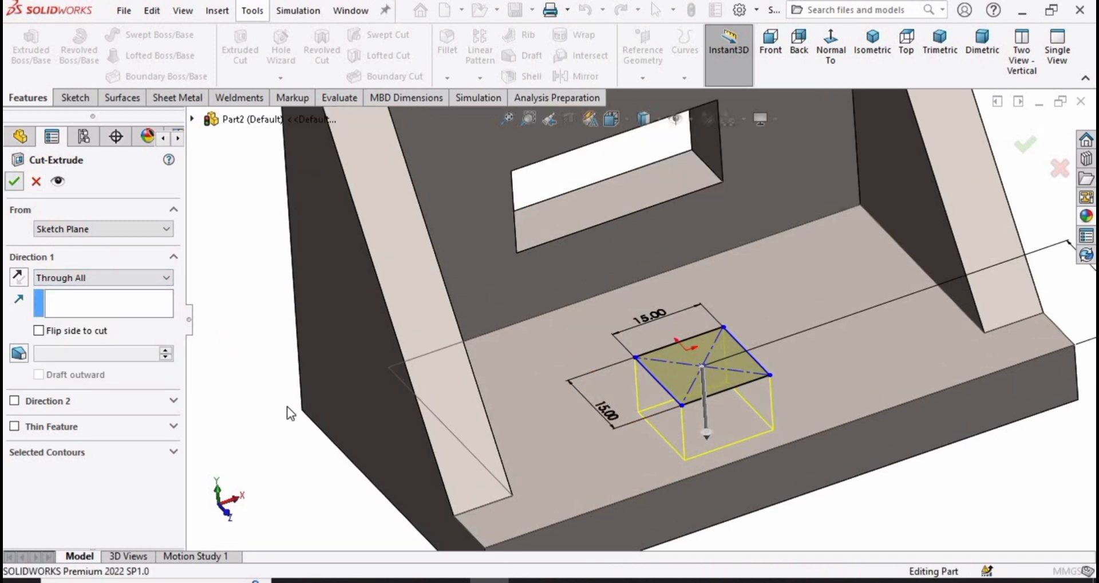
scroll(731, 381, "up", 3)
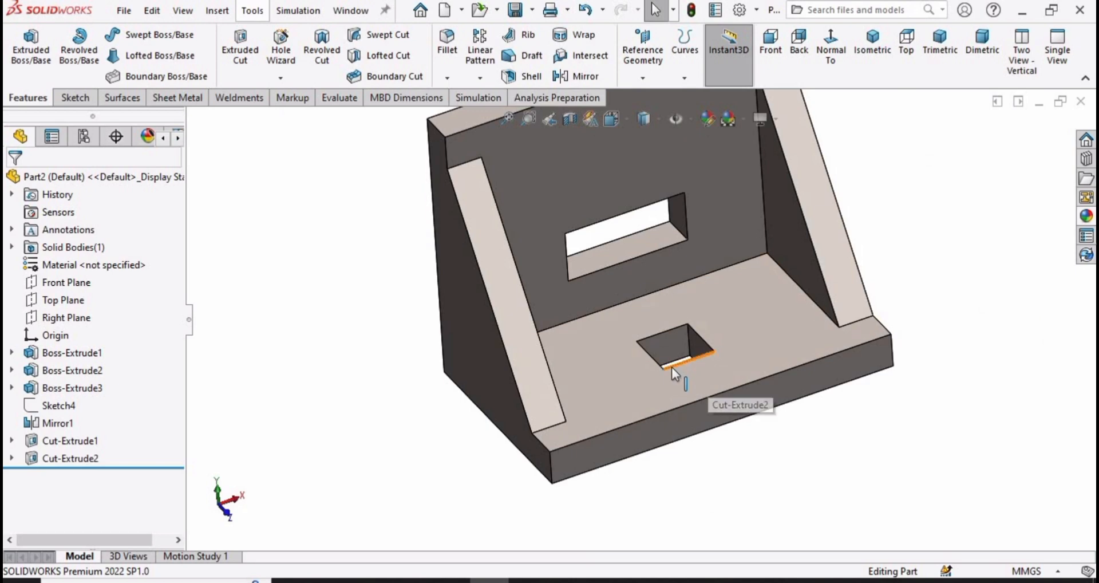
Step: Apply a nickel appearance from the Metal category to the whole bracket
middle_click_drag(671, 366, 540, 372)
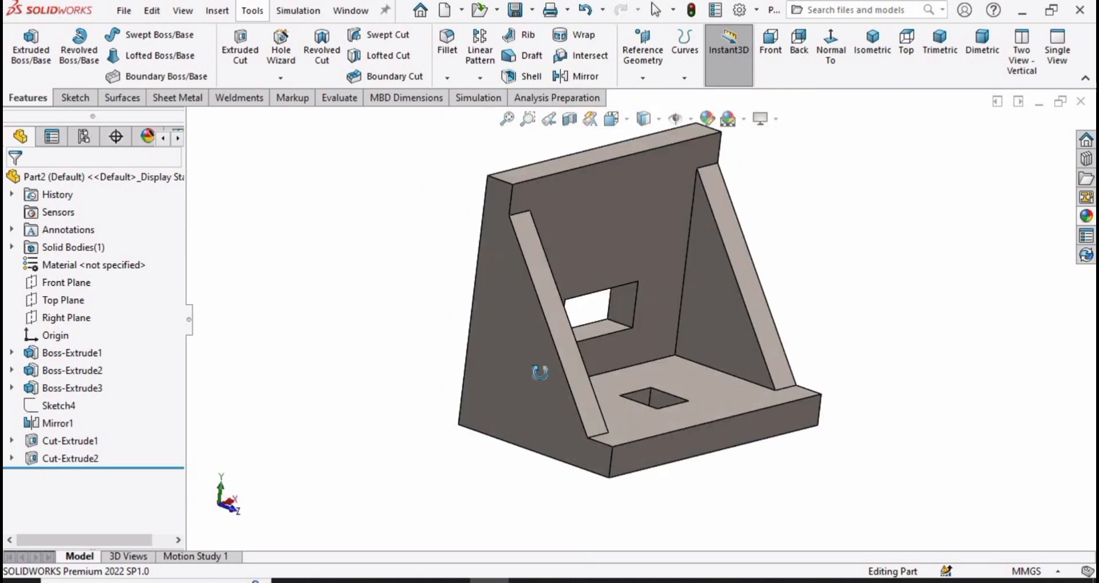
left_click(1086, 216)
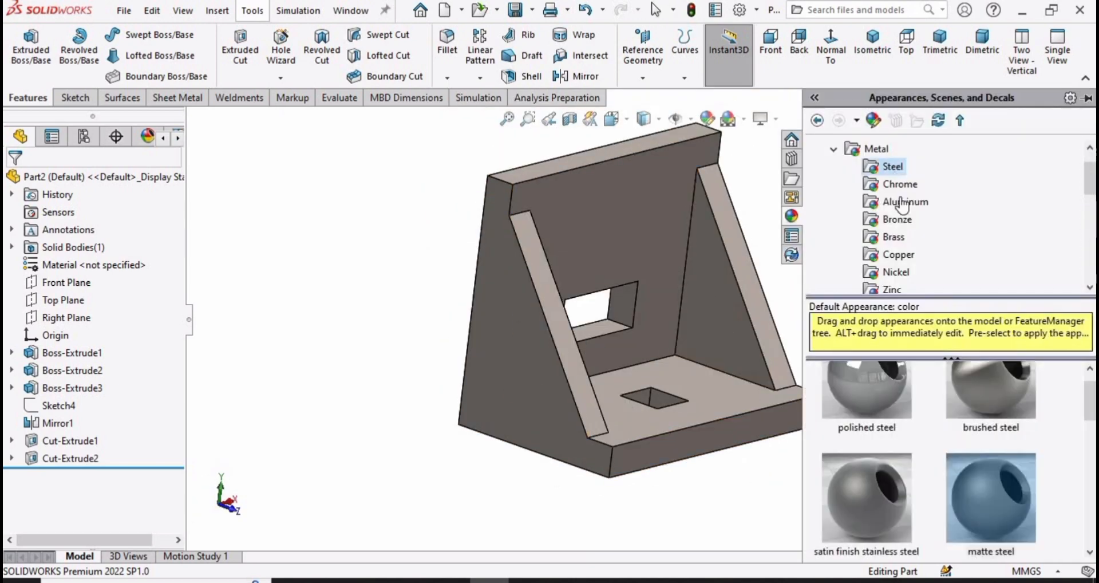
left_click(894, 272)
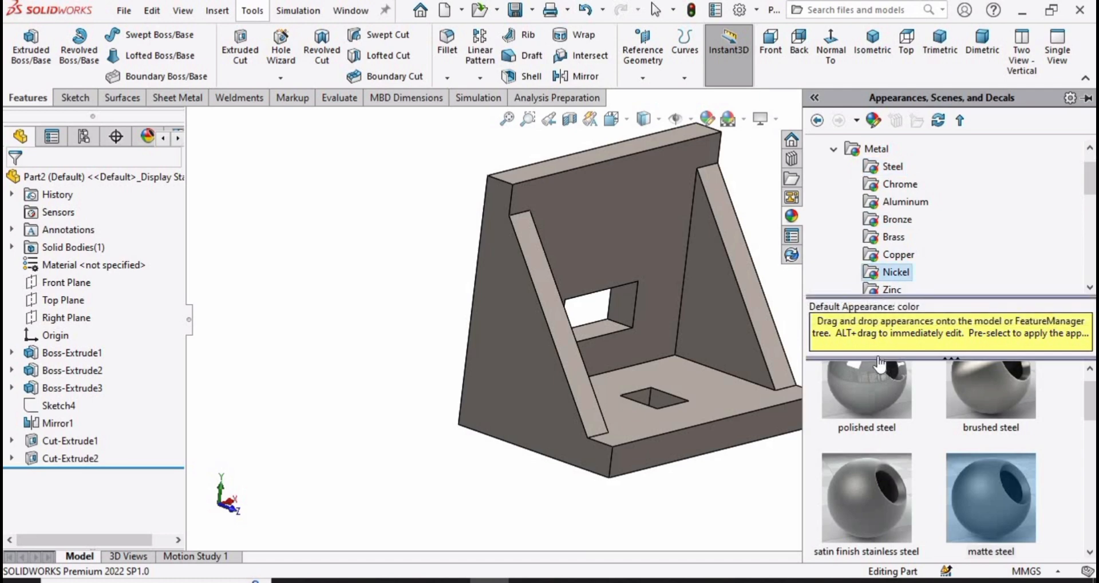
double_click(876, 382)
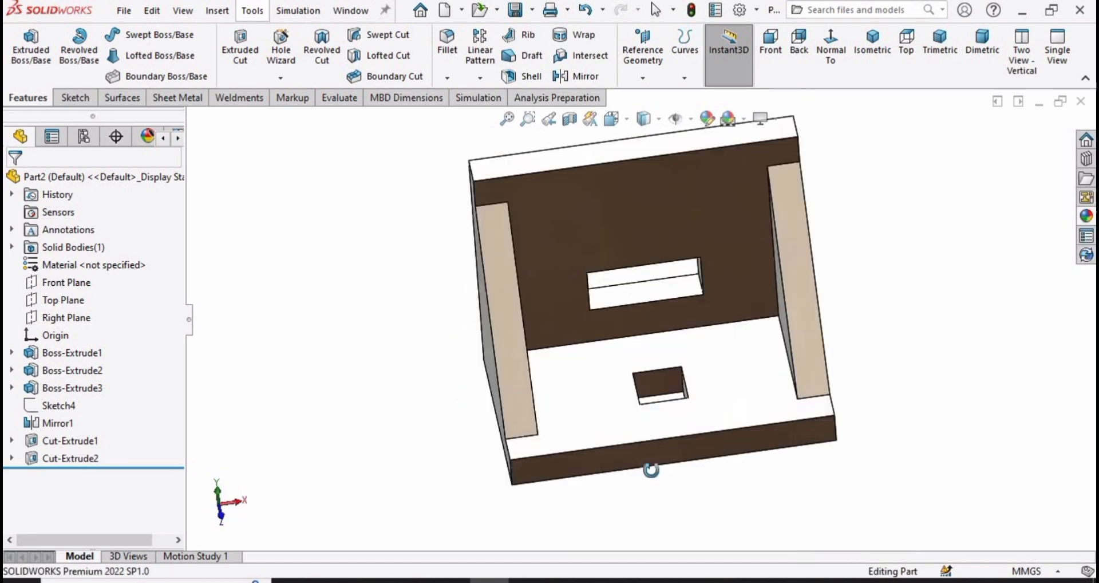